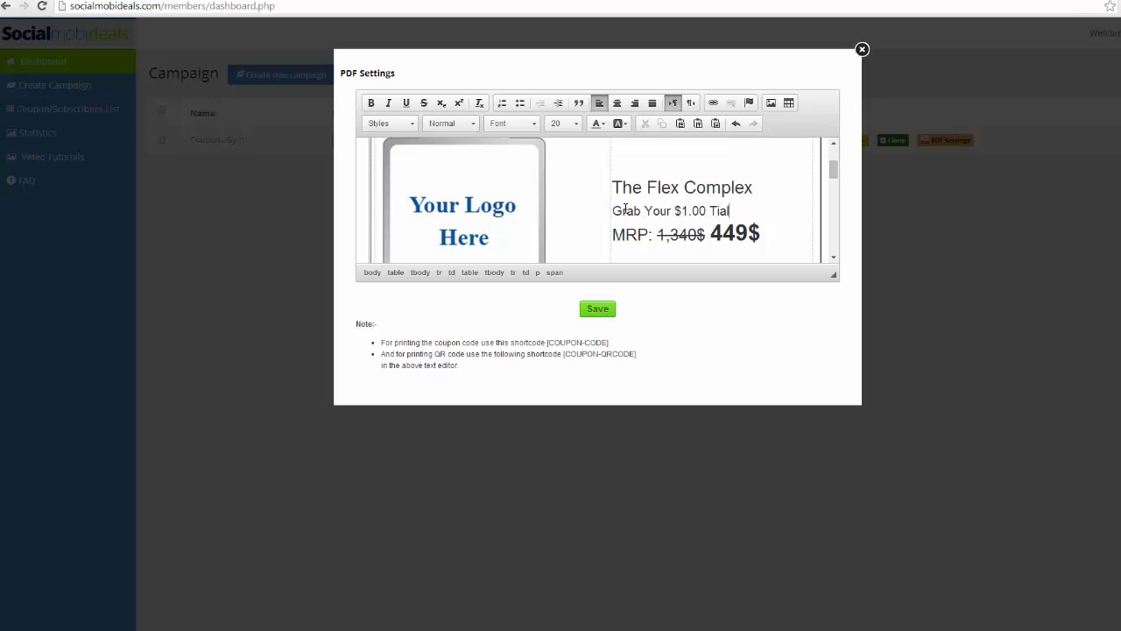
# Step: Correct the misspelled word in the coupon's offer line so that it reads "Grab Your $1.00 Trial"
pyautogui.press('BackSpace')
pyautogui.press('BackSpace')
pyautogui.press('BackSpace')
pyautogui.write('rial')
# Step: Replace the crossed-out price on the coupon with "$37" and change its "MRP" label to "WAS"
pyautogui.moveTo(706, 235); pyautogui.dragTo(613, 235)
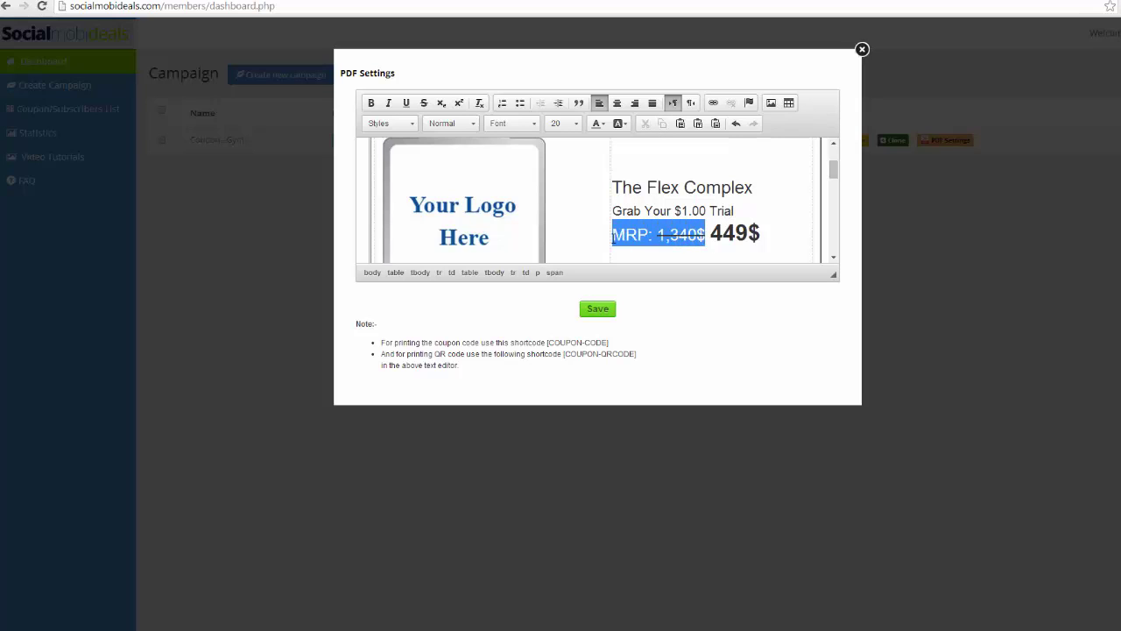
pyautogui.click(686, 235)
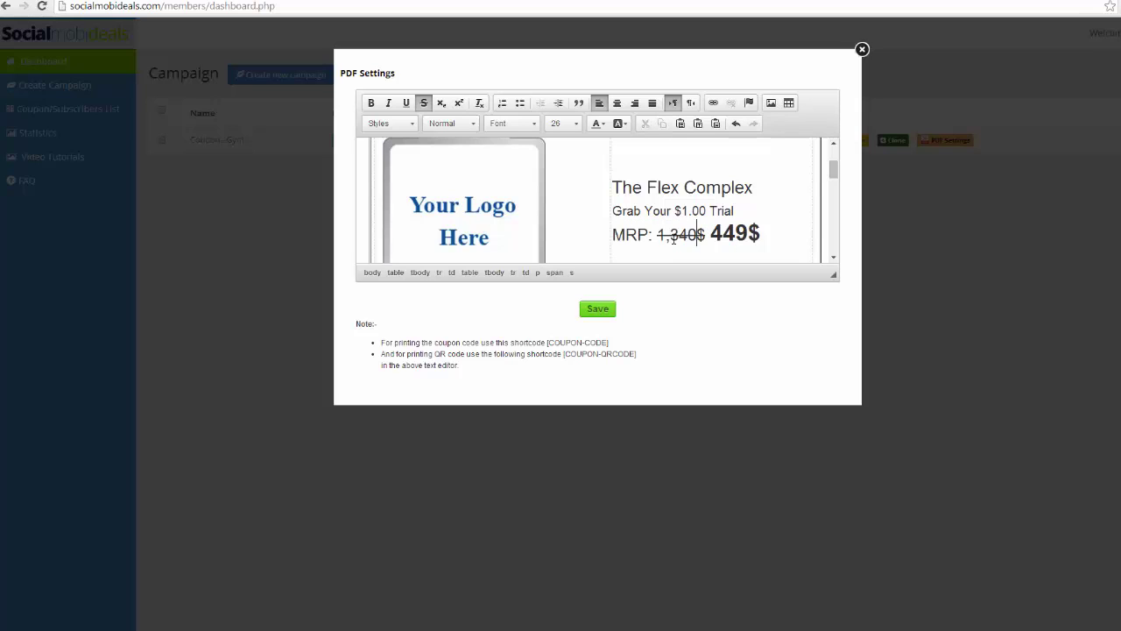
pyautogui.moveTo(706, 234); pyautogui.dragTo(657, 234)
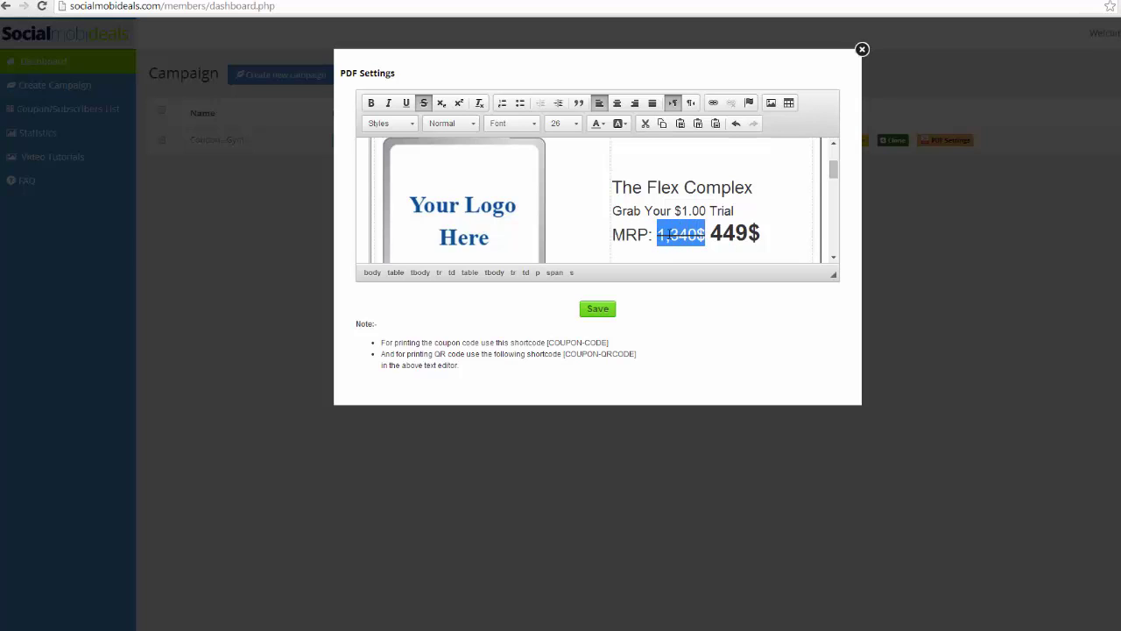
pyautogui.write('$37')
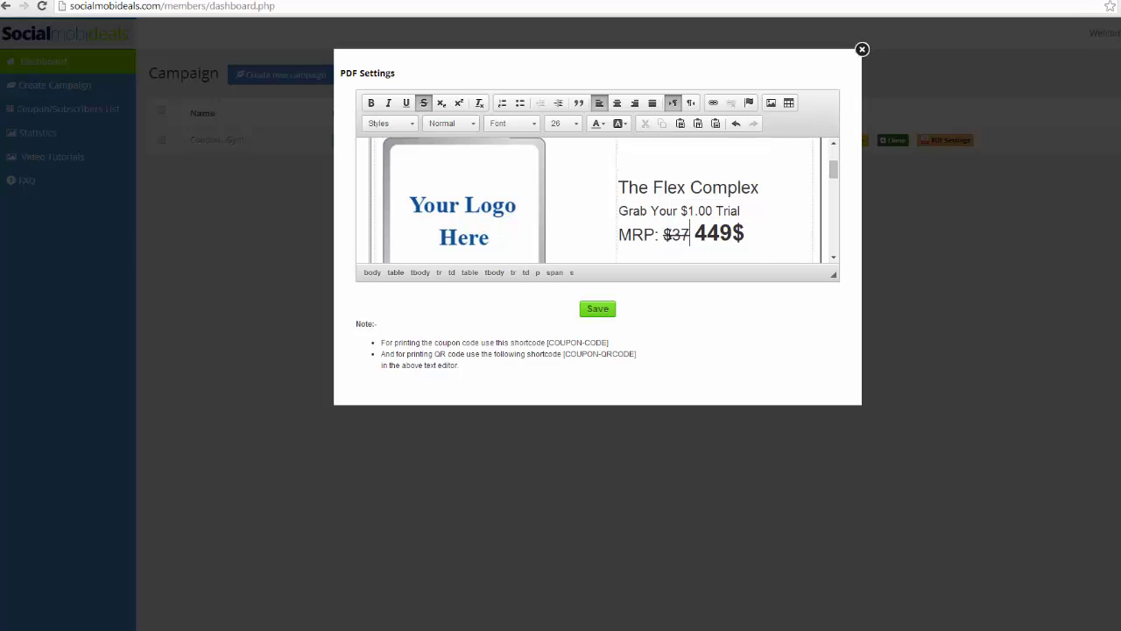
pyautogui.moveTo(657, 235); pyautogui.dragTo(618, 235)
pyautogui.click(655, 234)
pyautogui.write('WAS')
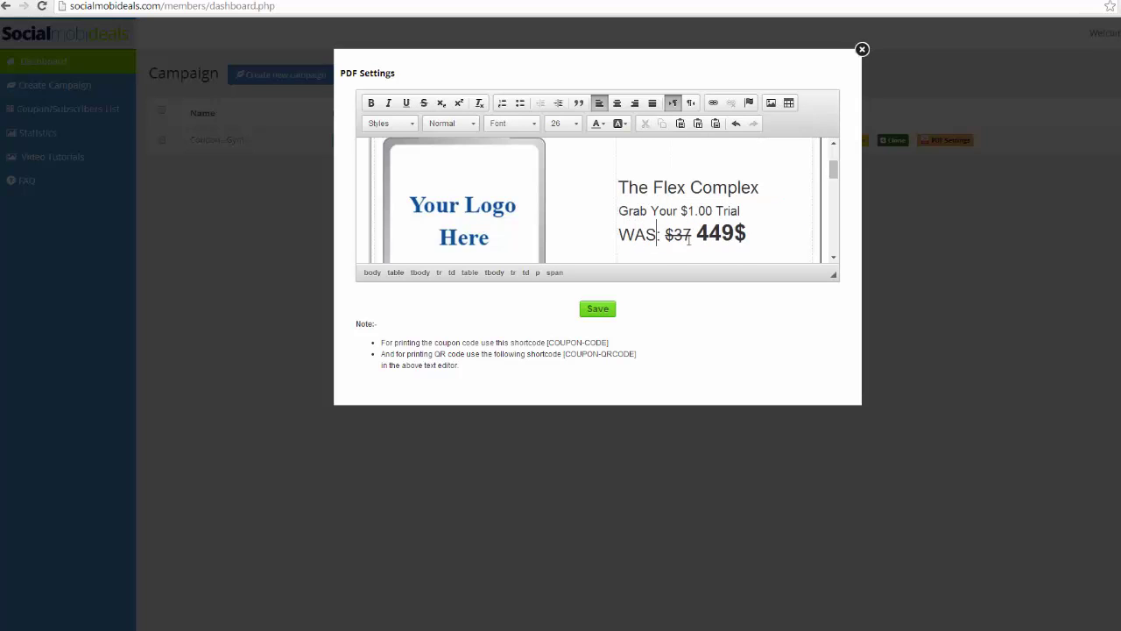
# Step: Change the bold sale price on the coupon to "$1.00"
pyautogui.click(749, 233)
pyautogui.write('1.00')
pyautogui.click(712, 233)
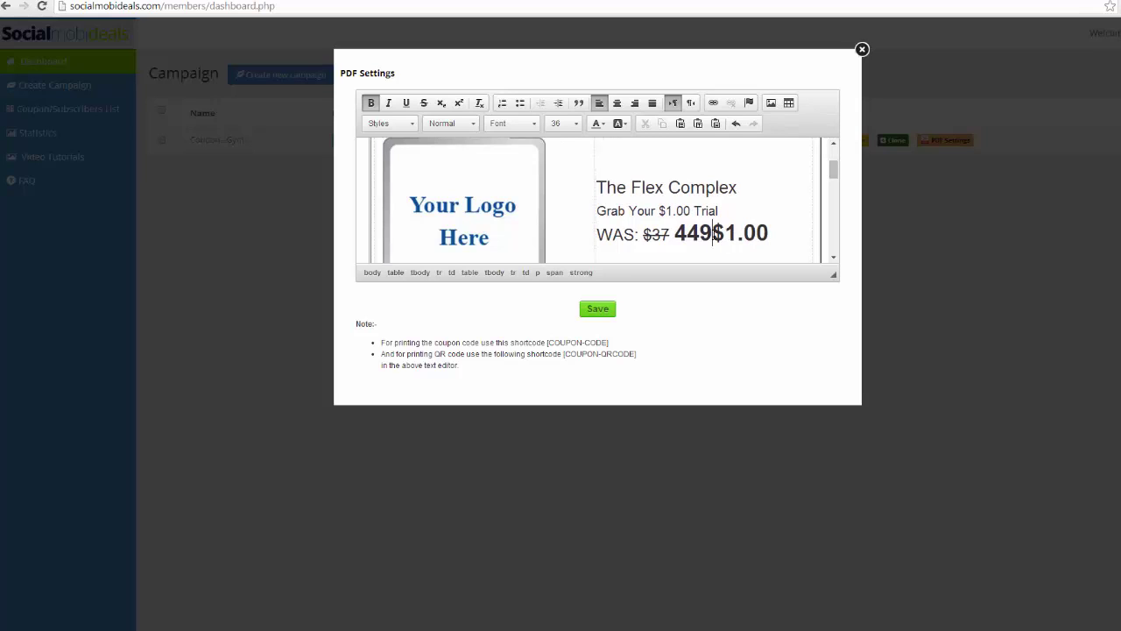
pyautogui.press('BackSpace')
pyautogui.press('BackSpace')
pyautogui.press('BackSpace')
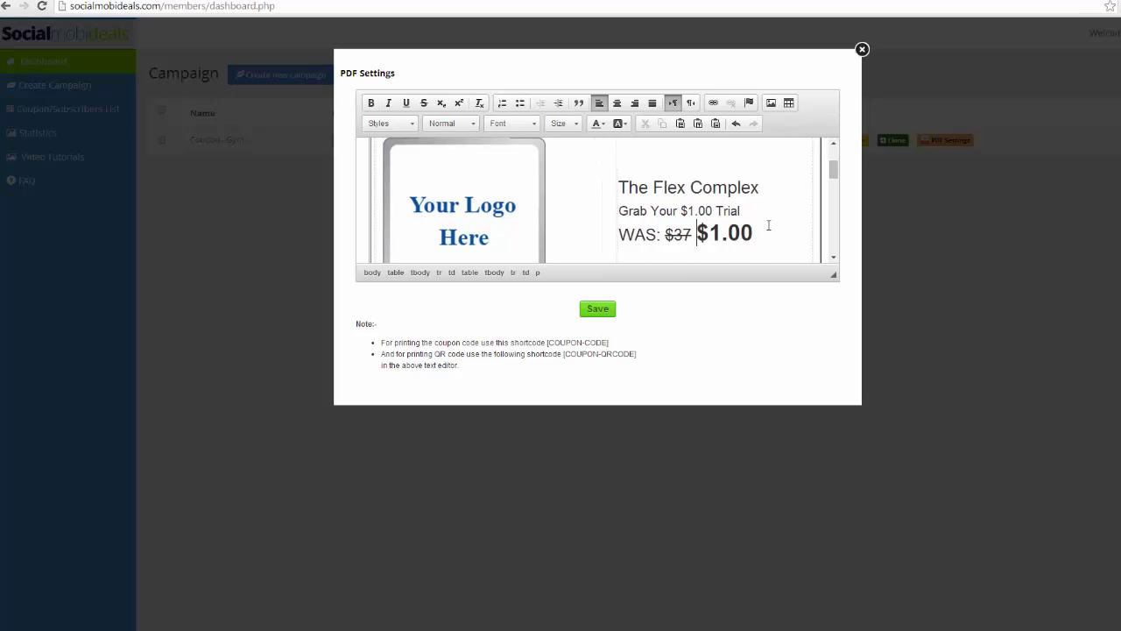
# Step: Add "NOW" in the bold text style before the sale price so that it reads "NOW $1.00"
pyautogui.write('N')
pyautogui.press('Right')
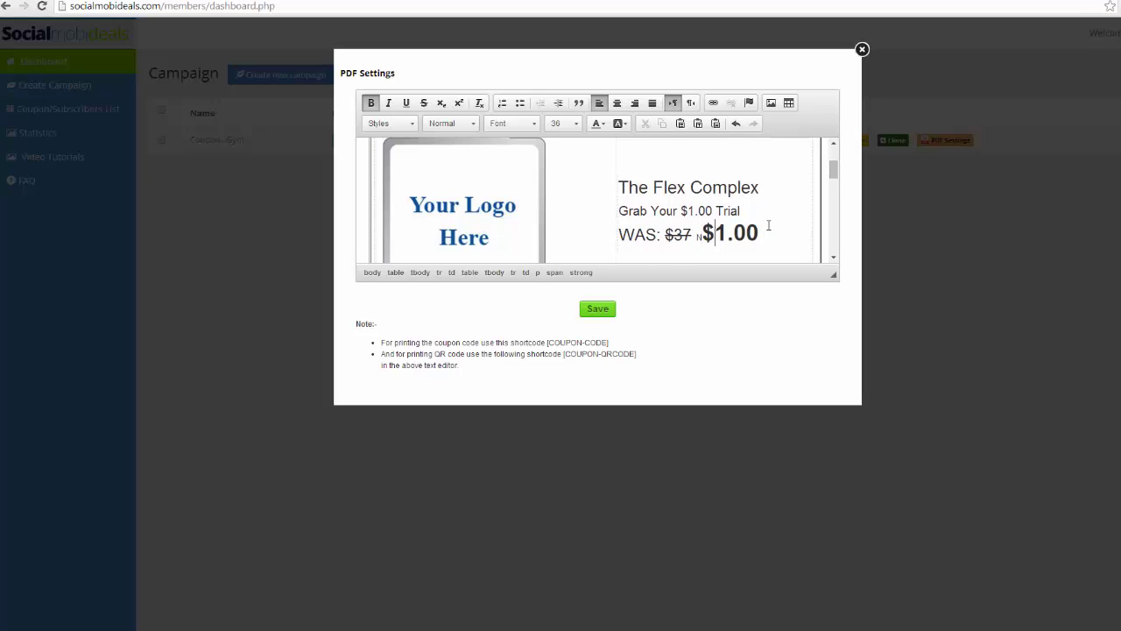
pyautogui.write('NOW')
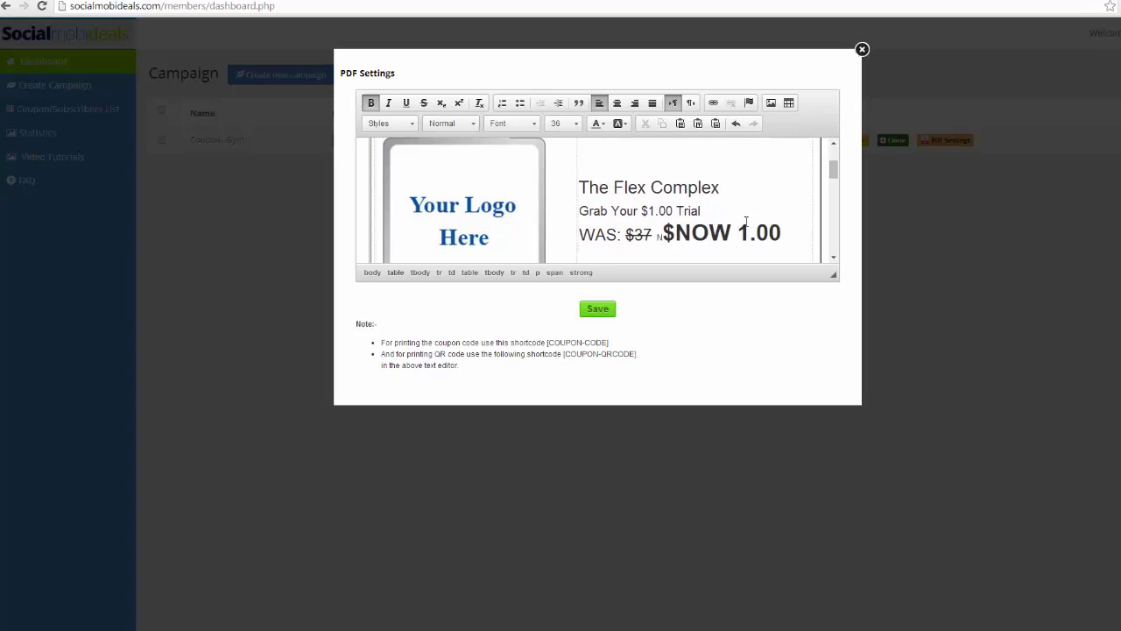
pyautogui.press('Left')
pyautogui.press('Left')
pyautogui.press('Left')
pyautogui.press('Left')
pyautogui.press('BackSpace')
pyautogui.press('BackSpace')
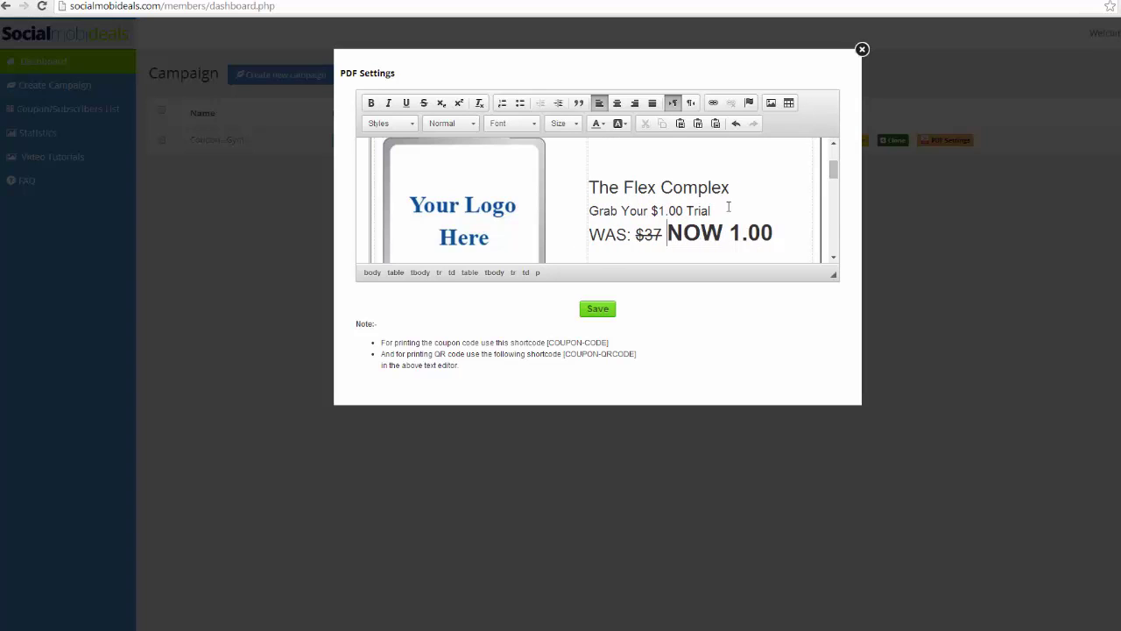
pyautogui.press('Right')
pyautogui.press('Right')
pyautogui.press('Right')
pyautogui.press('Right')
pyautogui.write('$')
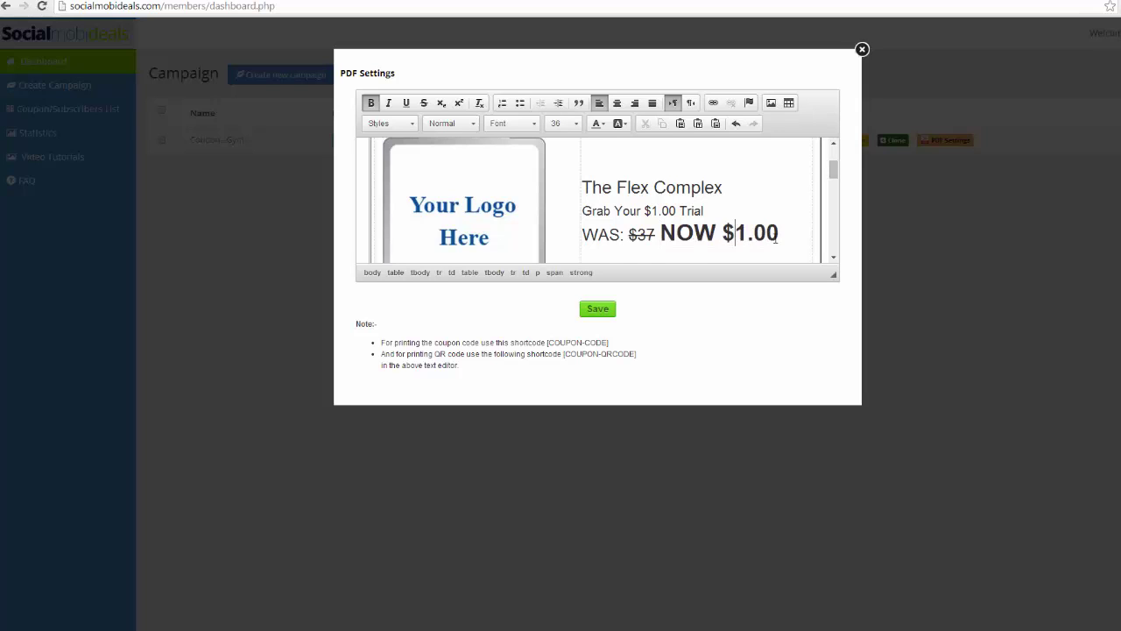
# Step: Replace the "Your Logo Here" placeholder with the hosted Flex Complex logo by entering the URL of images/bwlogo.png in the image properties
pyautogui.moveTo(833, 171); pyautogui.dragTo(832, 174)
pyautogui.click(466, 217)
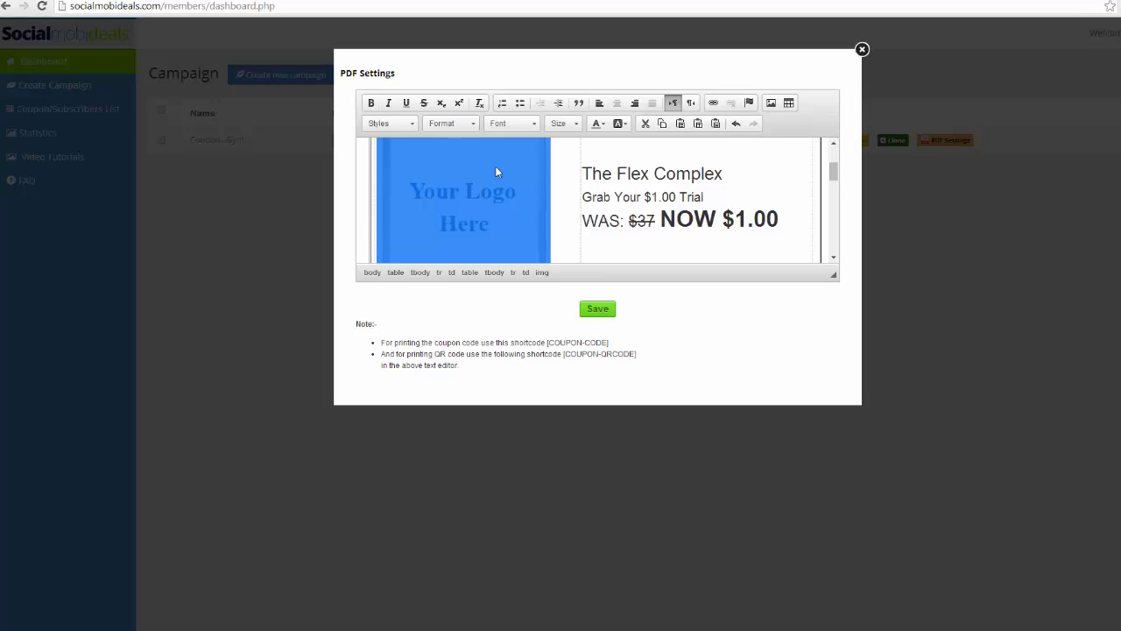
pyautogui.doubleClick(485, 193)
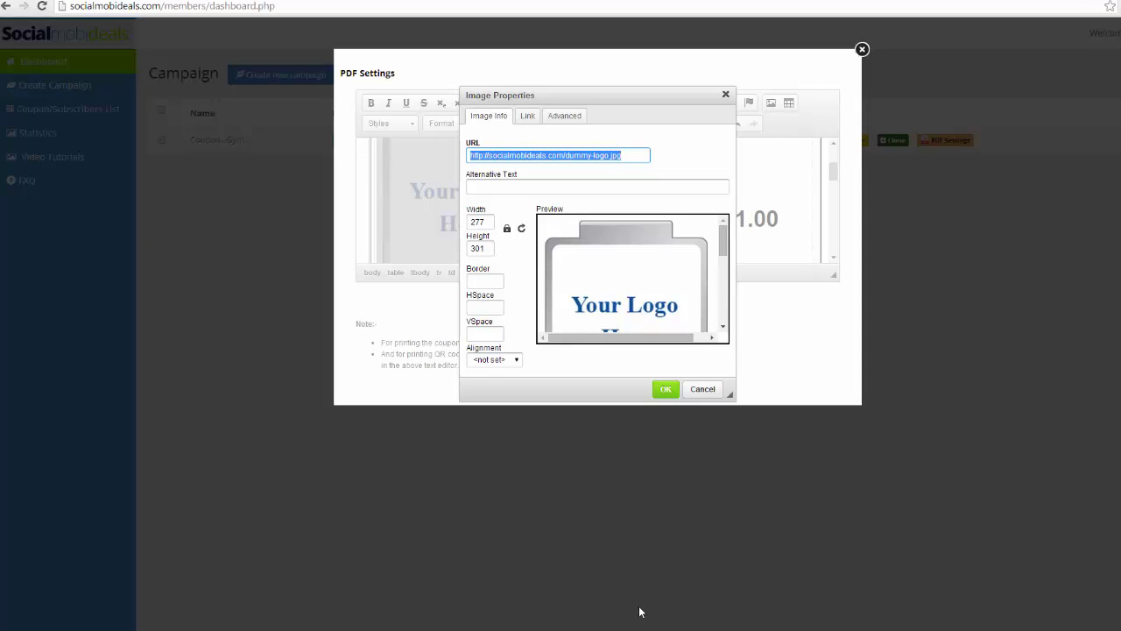
pyautogui.click(624, 155)
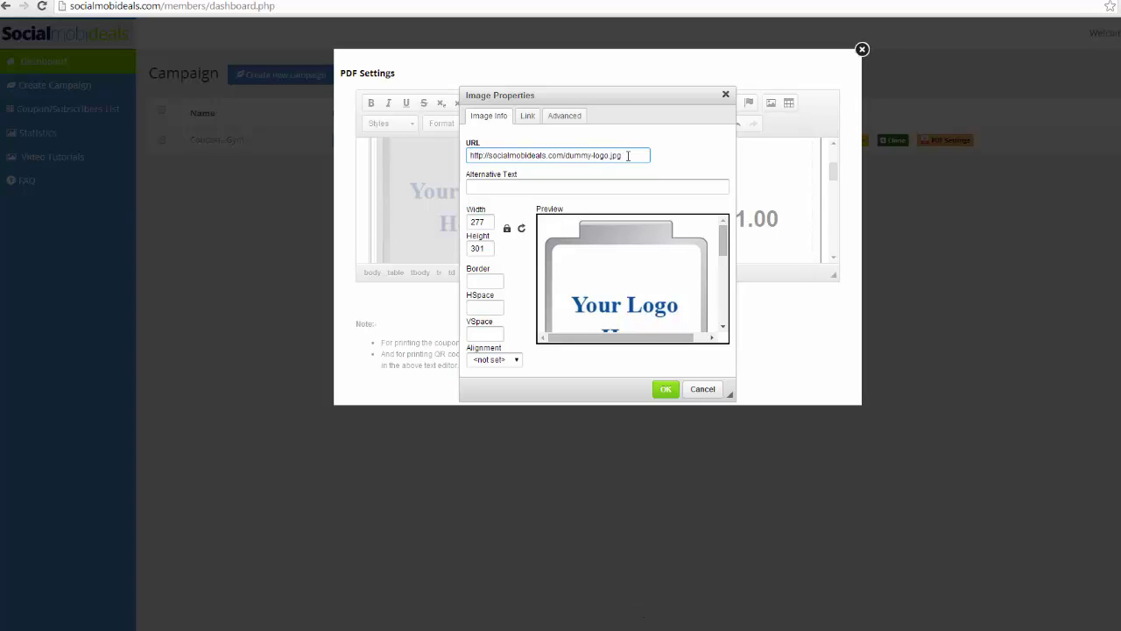
pyautogui.moveTo(627, 156); pyautogui.dragTo(491, 155)
pyautogui.write('ch')
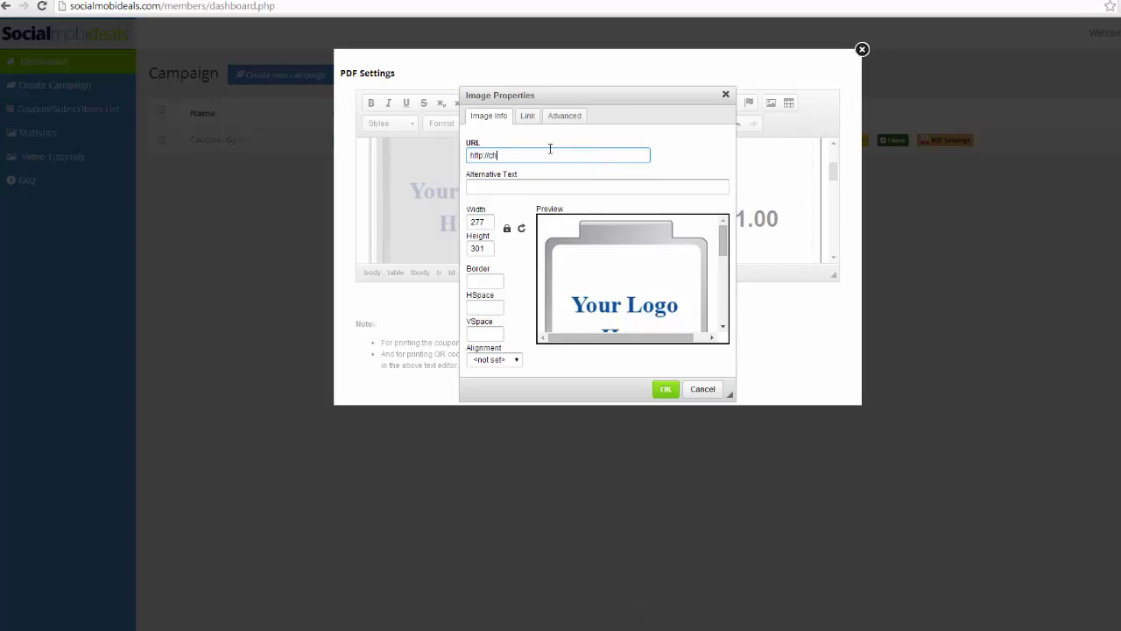
pyautogui.write('adnicely.com/images/bw')
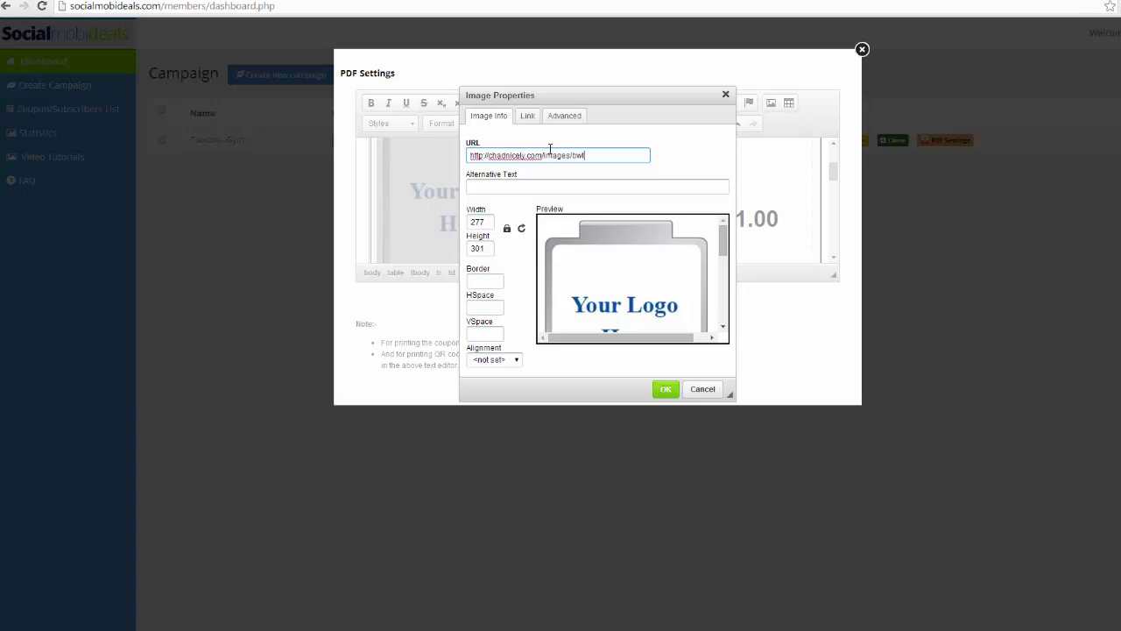
pyautogui.write('logo.png')
pyautogui.press('BackSpace')
pyautogui.write('o')
pyautogui.click(664, 389)
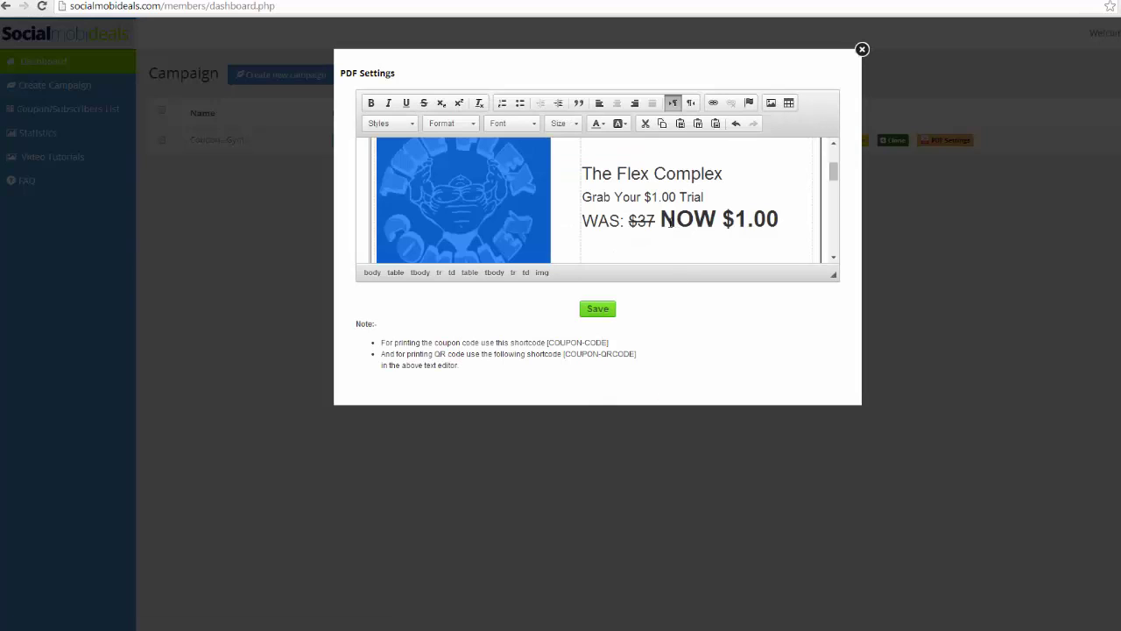
# Step: Save the coupon's PDF settings and close the editor window
pyautogui.click(613, 232)
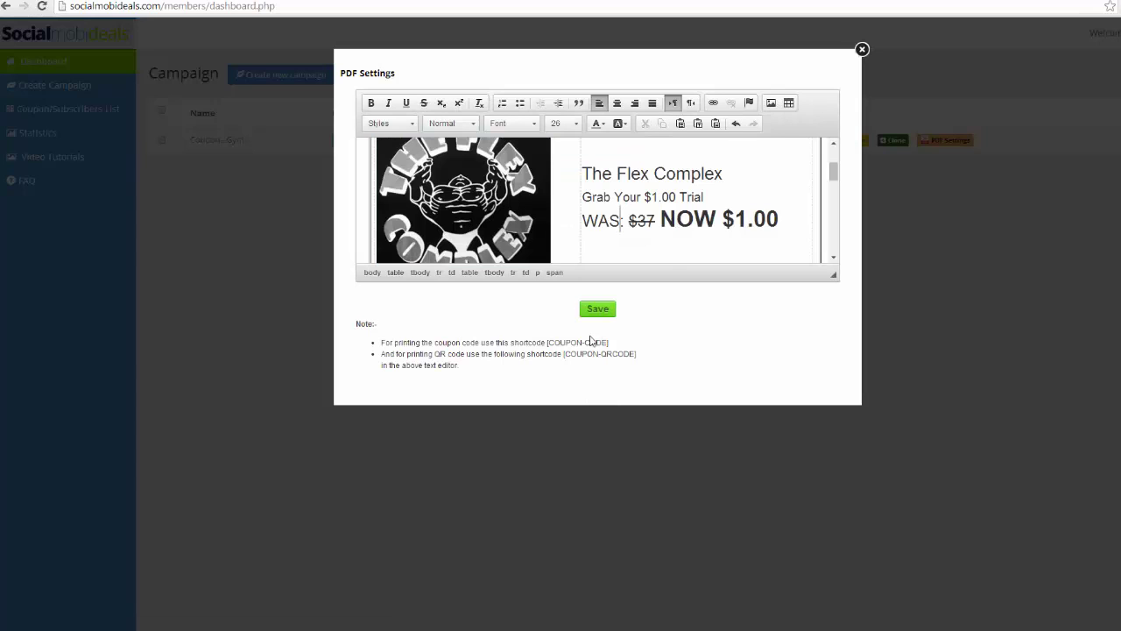
pyautogui.click(599, 312)
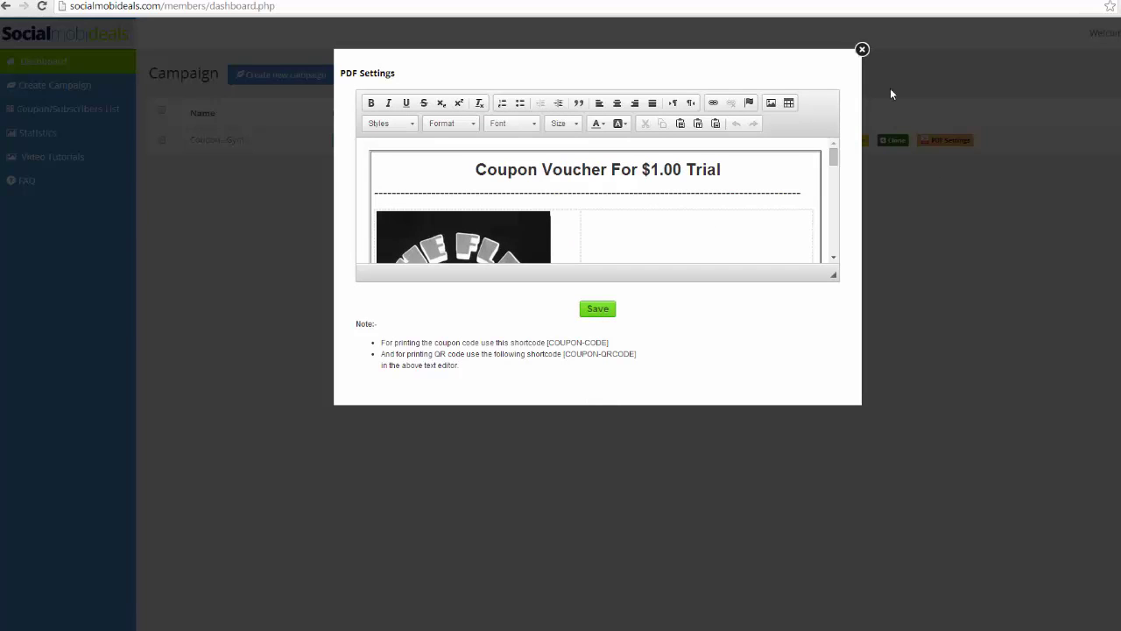
pyautogui.click(862, 50)
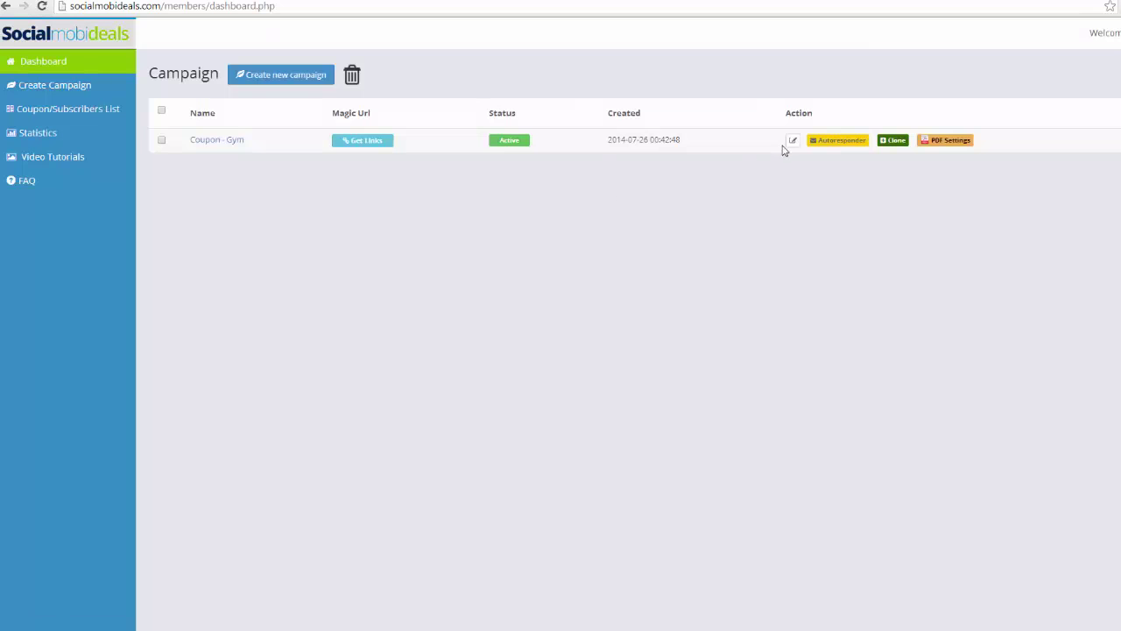
# Step: Open the "Coupon - Gym" campaign for editing and save it from its third step
pyautogui.click(792, 141)
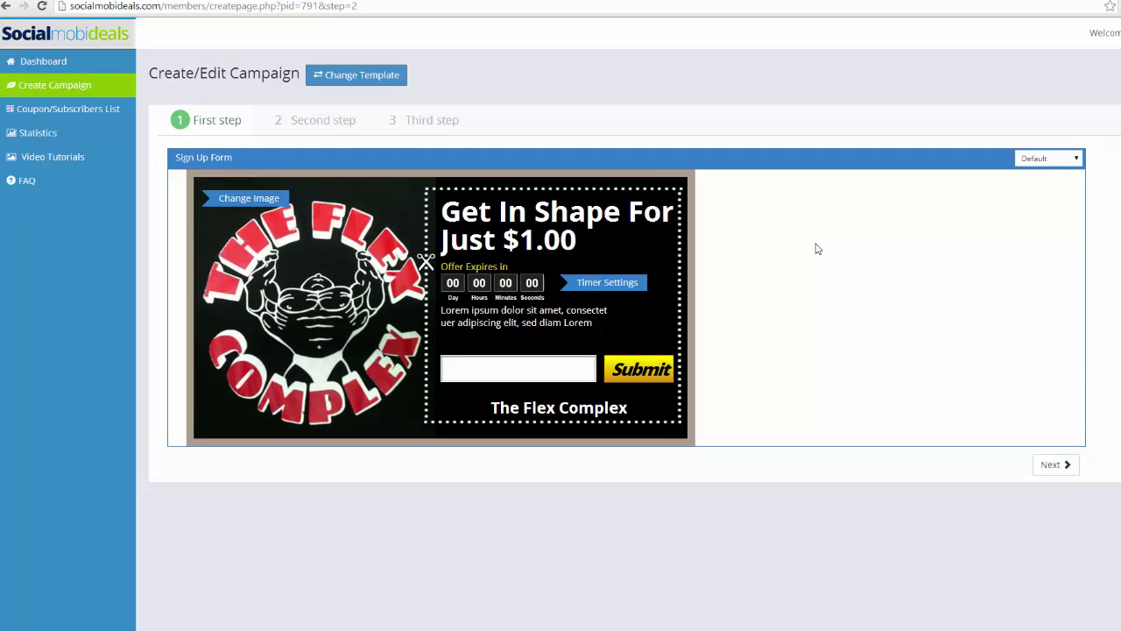
pyautogui.click(413, 128)
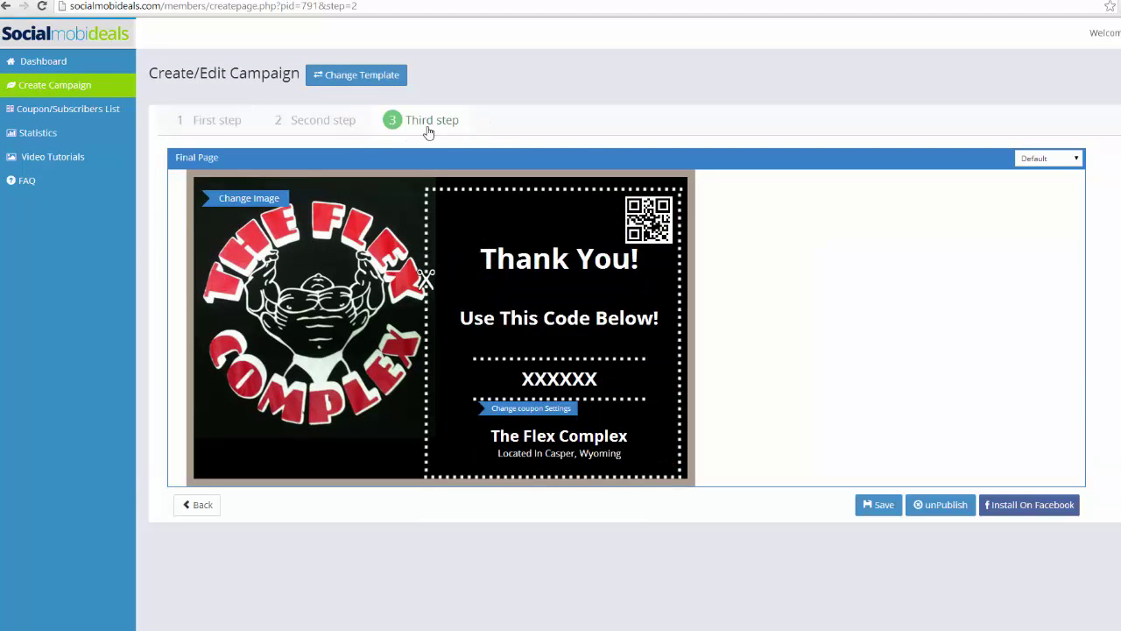
pyautogui.click(880, 505)
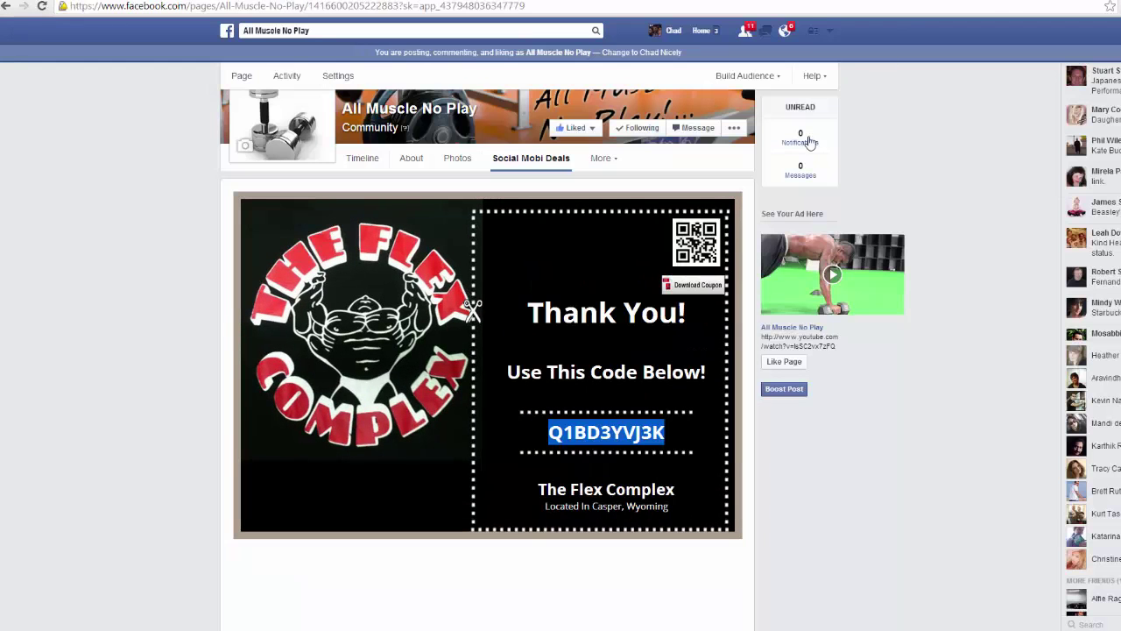
# Step: On the All Muscle No Play Facebook page, reload the coupon tab, download the coupon PDF and open it
pyautogui.rightClick(946, 393)
pyautogui.click(954, 431)
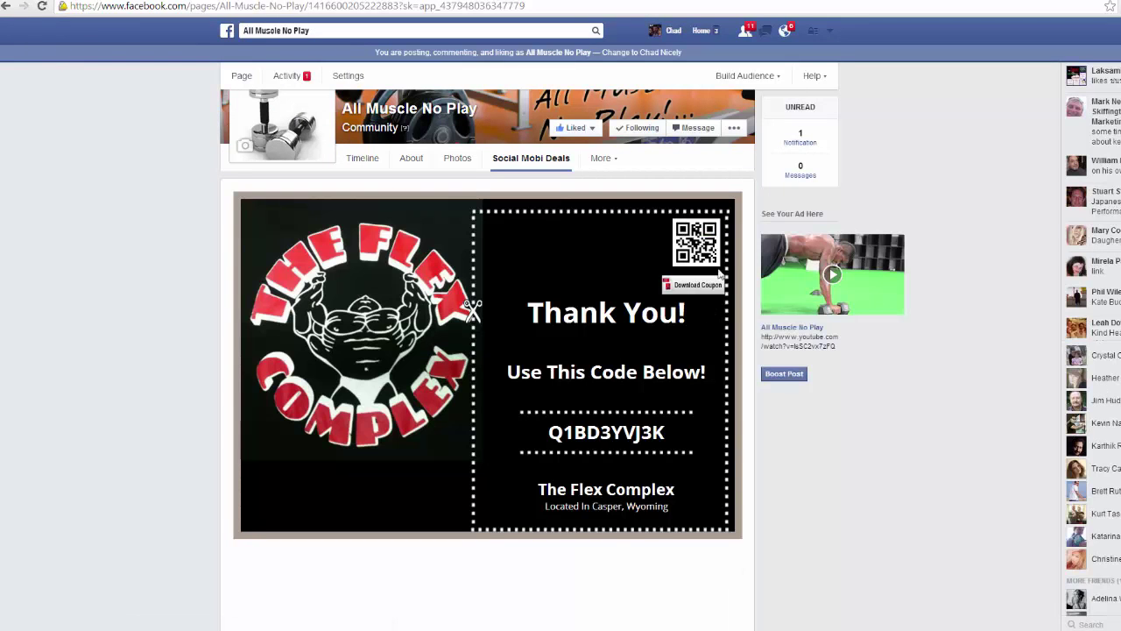
pyautogui.click(706, 290)
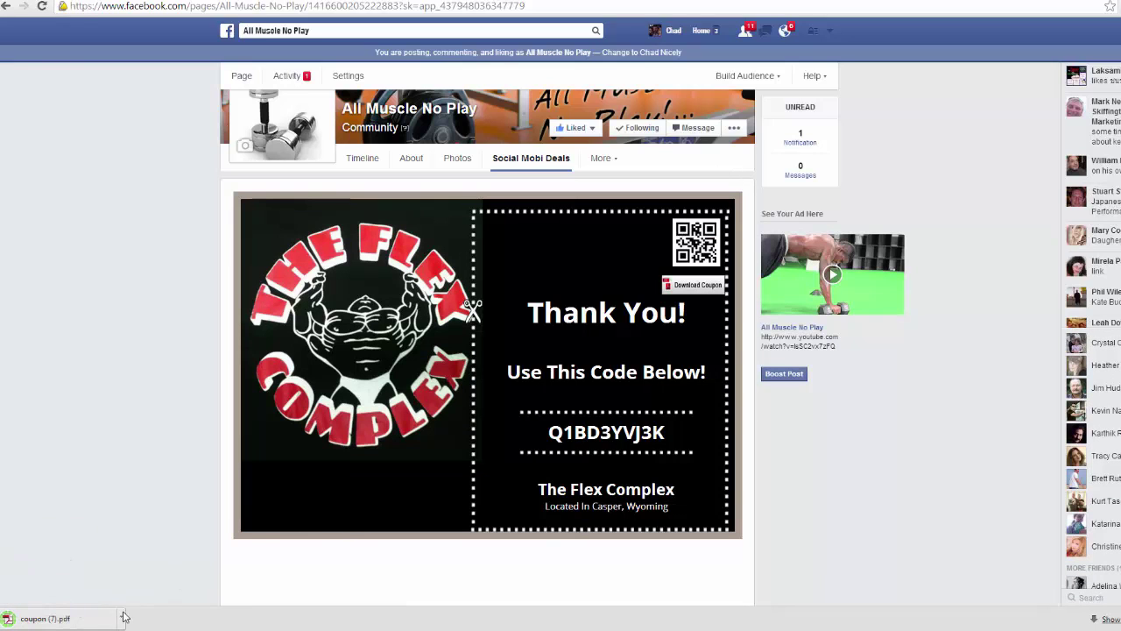
pyautogui.click(121, 619)
pyautogui.click(148, 527)
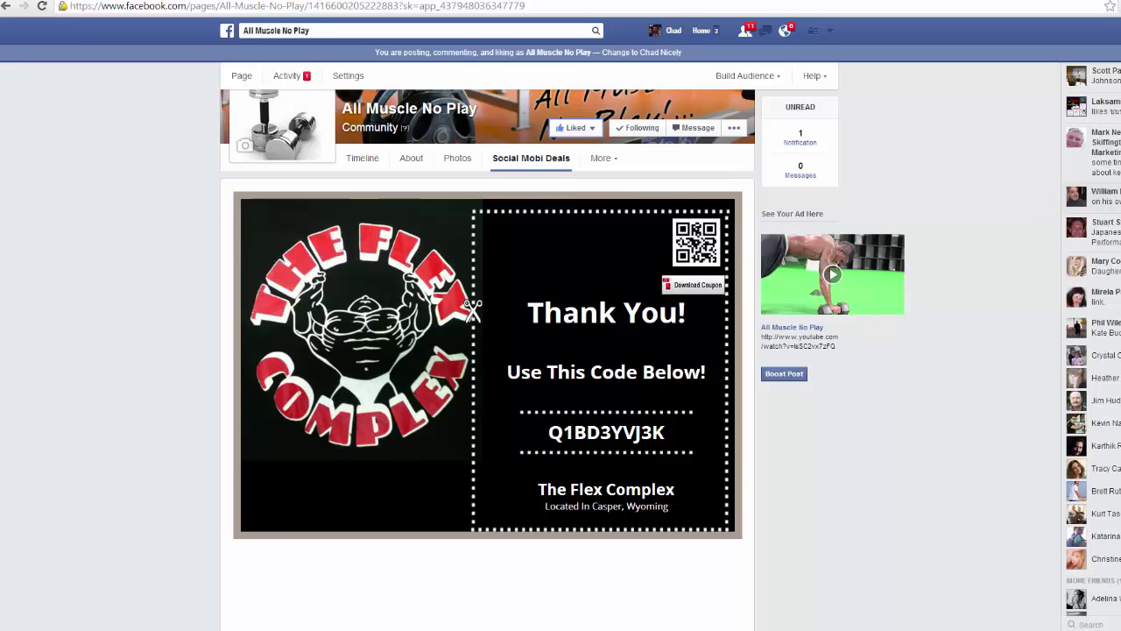
pyautogui.scroll(1, 487, 350)
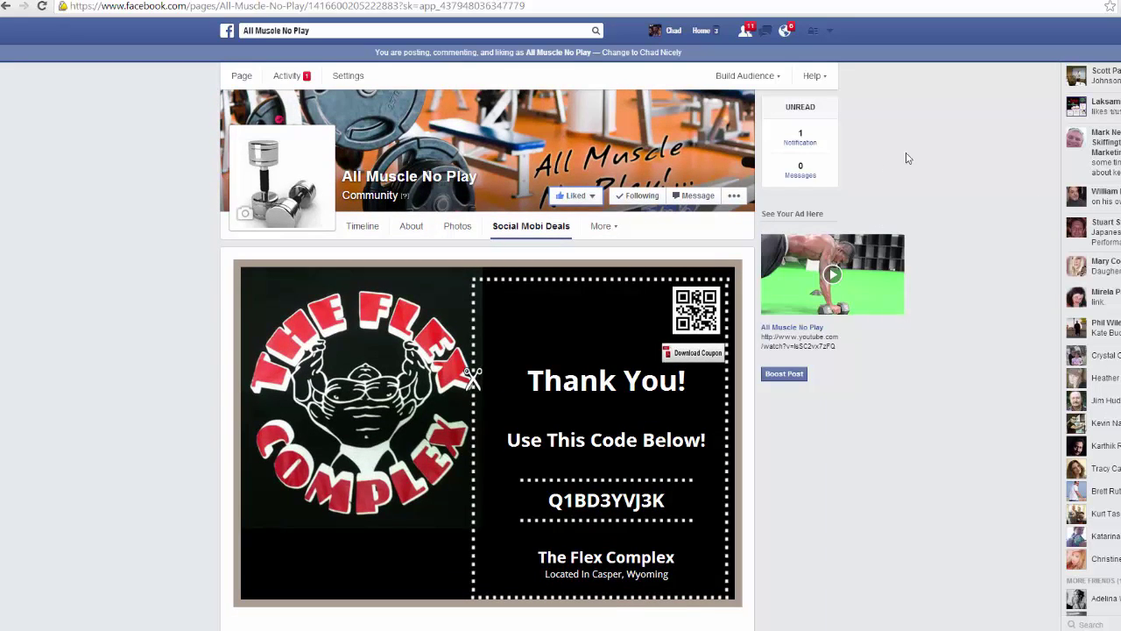
# Step: Back in Social Mobi Deals, save the "Coupon - Gym" campaign's autoresponder setting as "I don't have Autoresponder code"
pyautogui.click(598, 2)
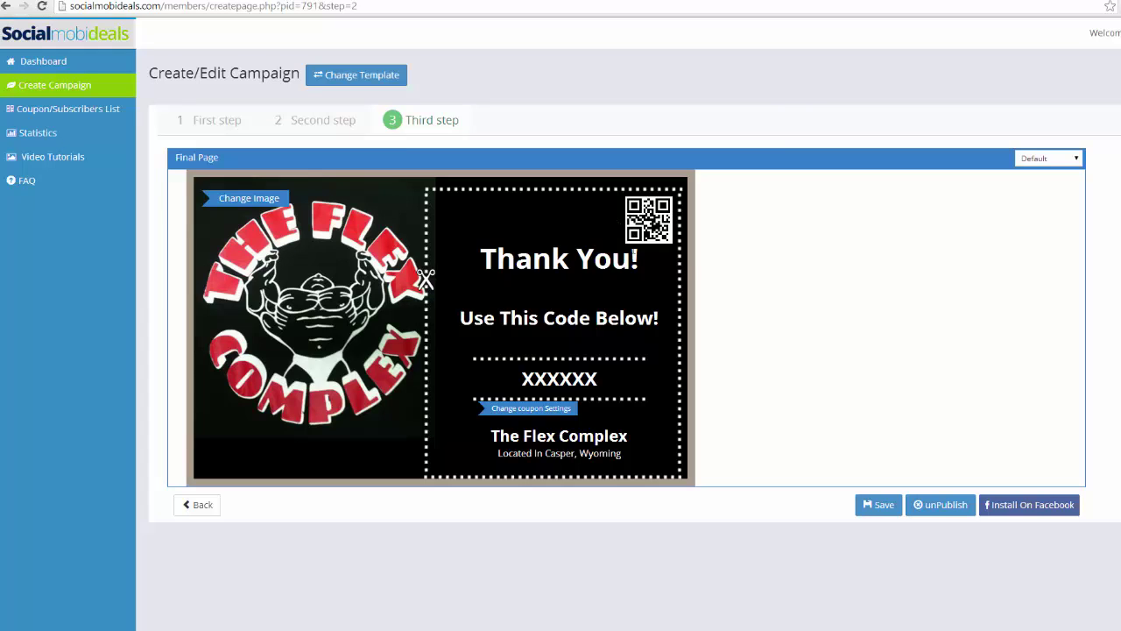
pyautogui.click(63, 63)
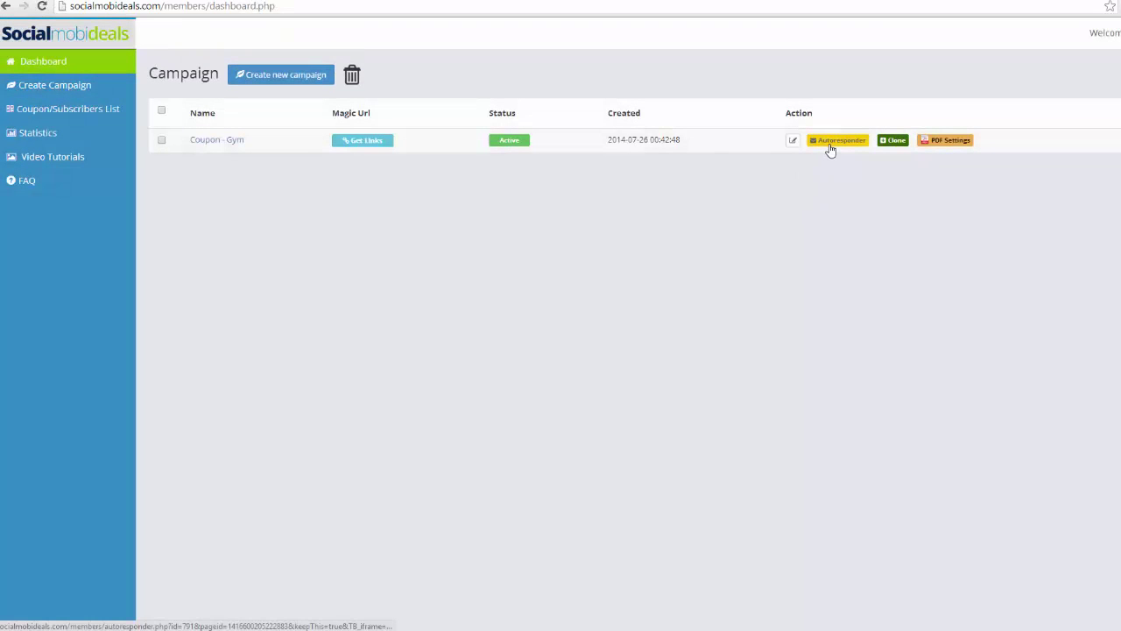
pyautogui.click(832, 143)
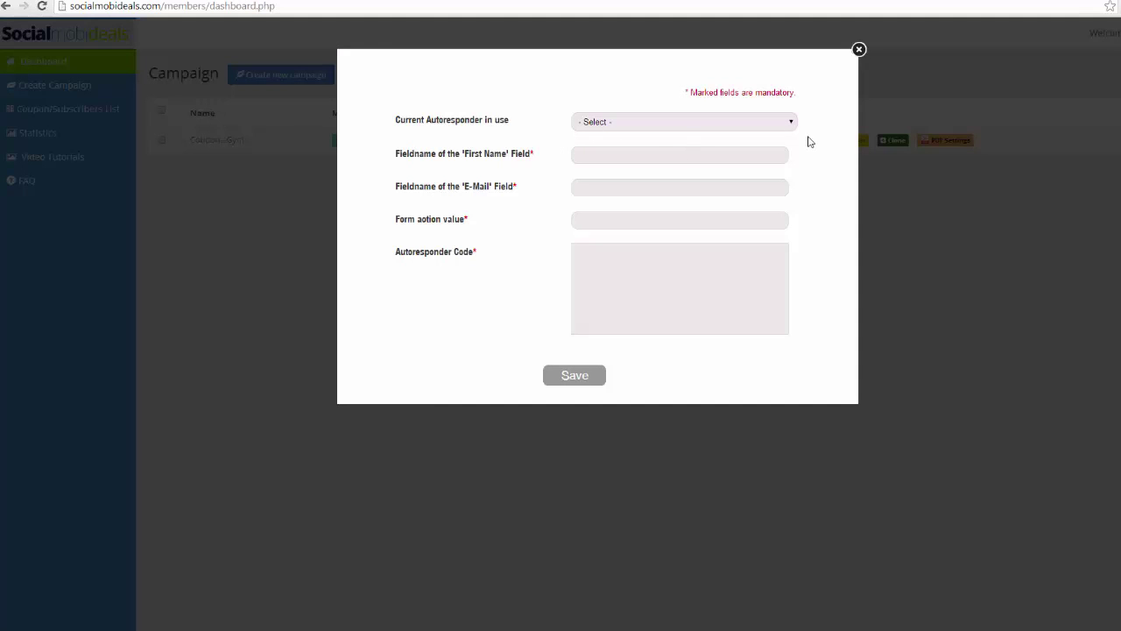
pyautogui.click(795, 128)
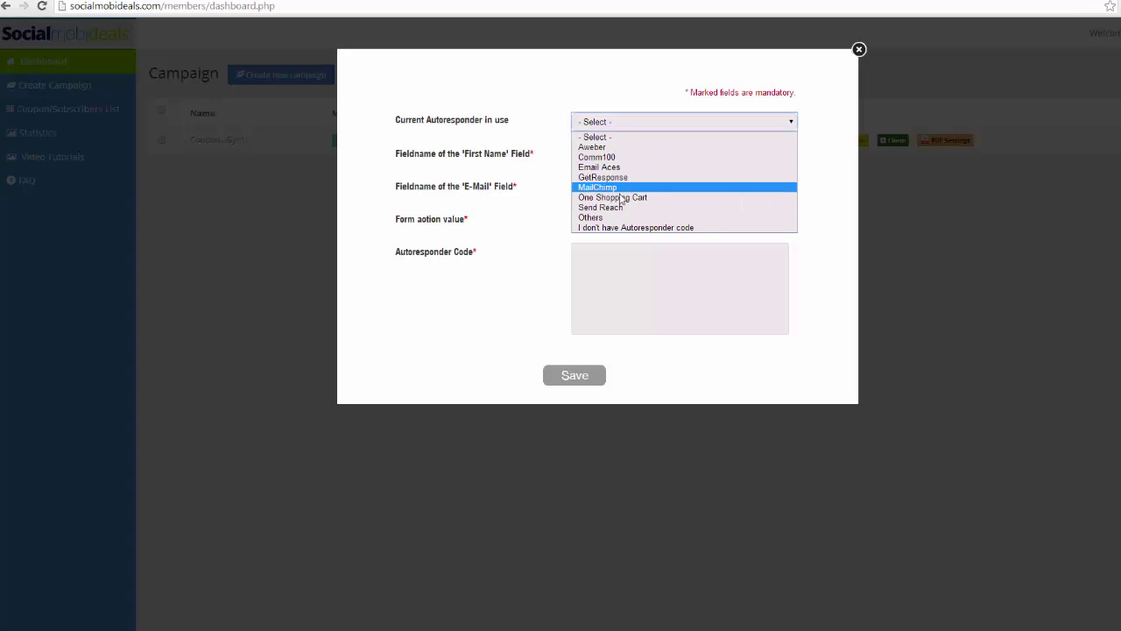
pyautogui.click(548, 264)
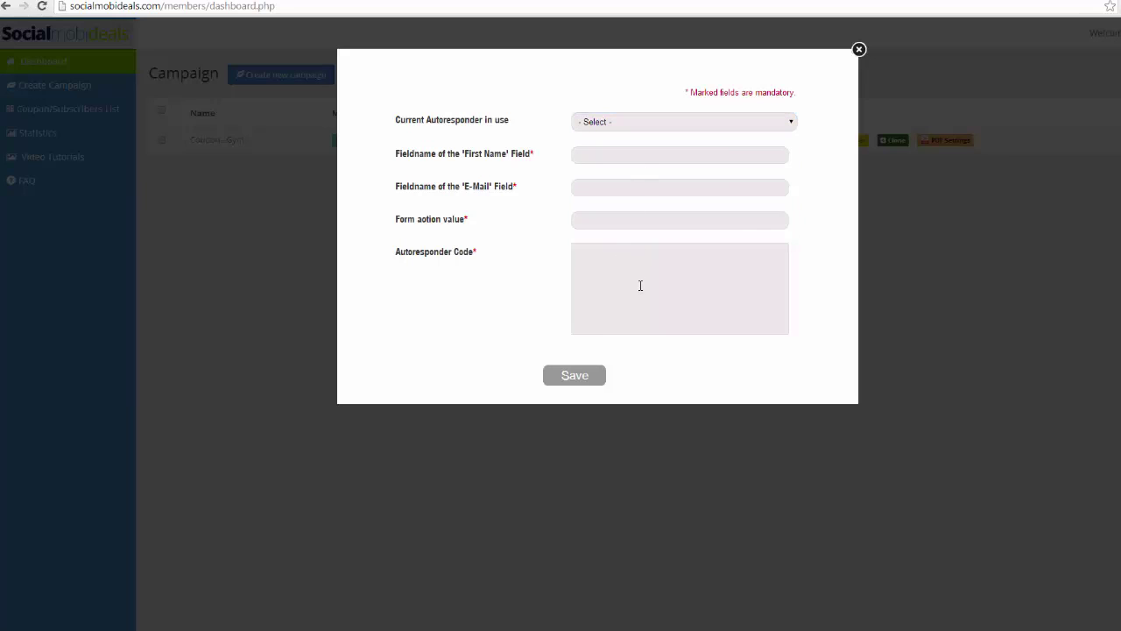
pyautogui.click(792, 127)
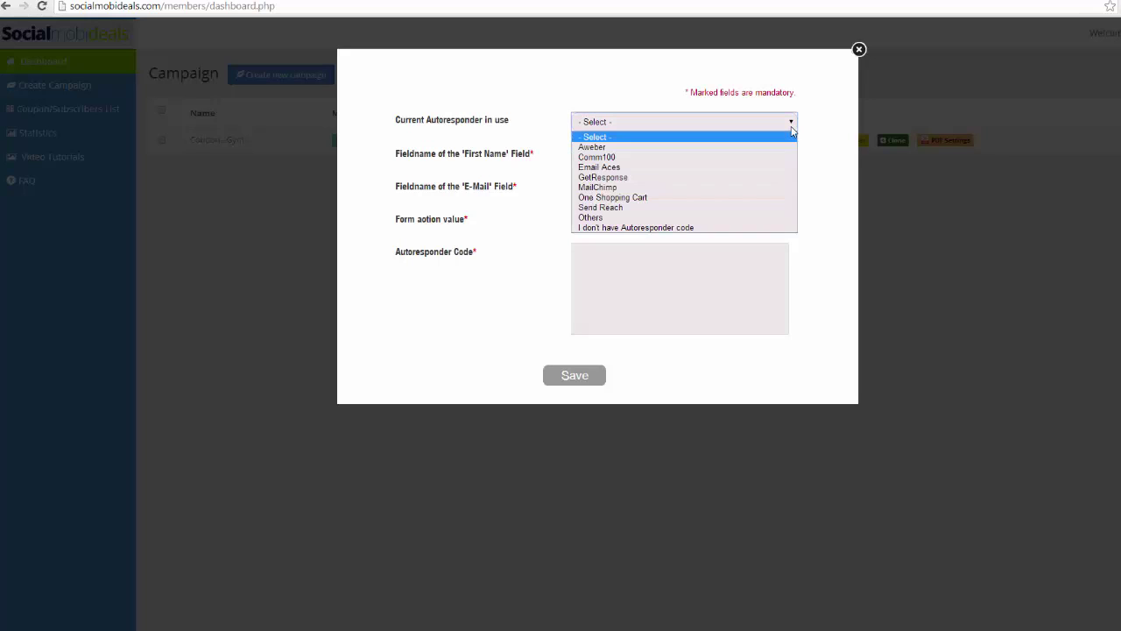
pyautogui.click(638, 228)
pyautogui.click(577, 374)
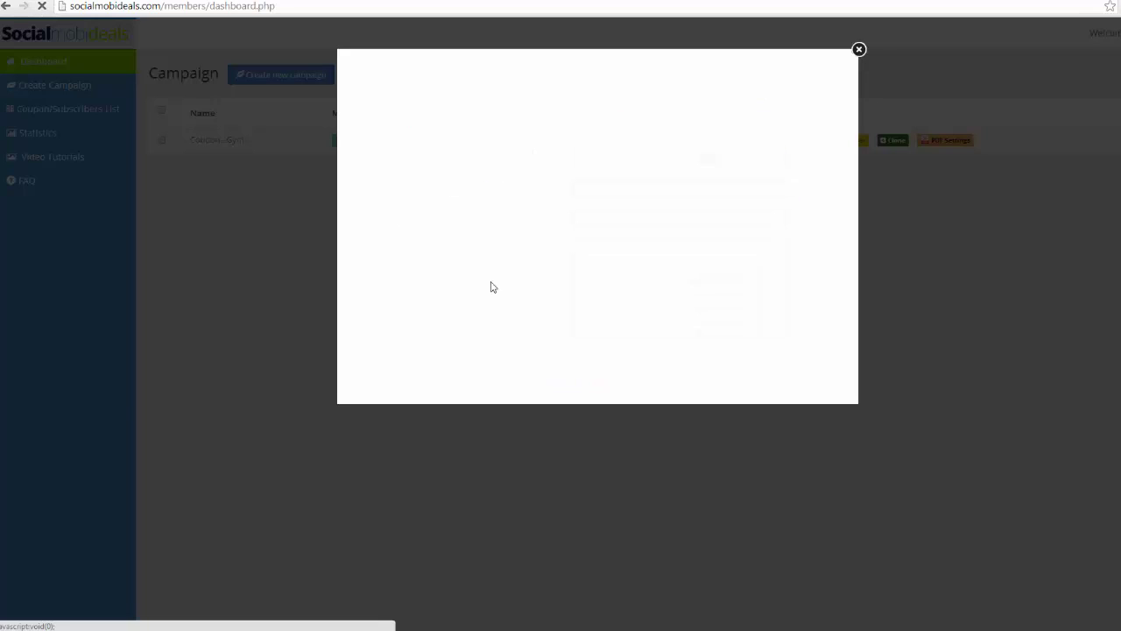
pyautogui.click(860, 50)
# Step: Open the list of coupons and subscribers
pyautogui.click(93, 115)
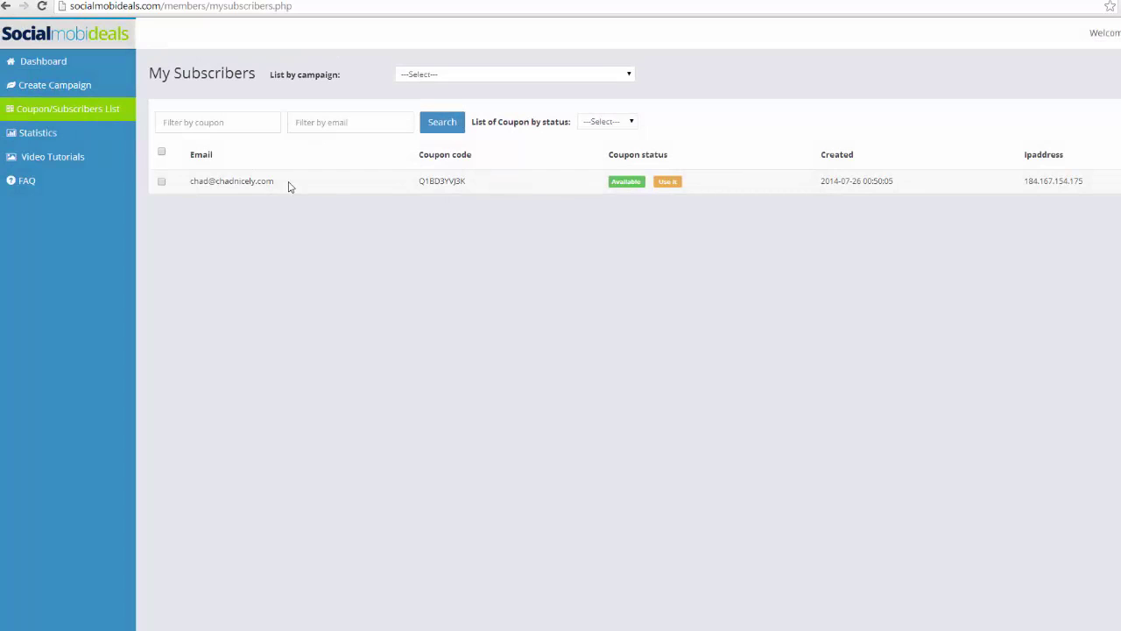
# Step: Review the subscriber's email, coupon code and the coupon status filter choices, and open the subscriber statistics
pyautogui.moveTo(290, 185); pyautogui.dragTo(191, 183)
pyautogui.click(292, 218)
pyautogui.moveTo(478, 184); pyautogui.dragTo(420, 184)
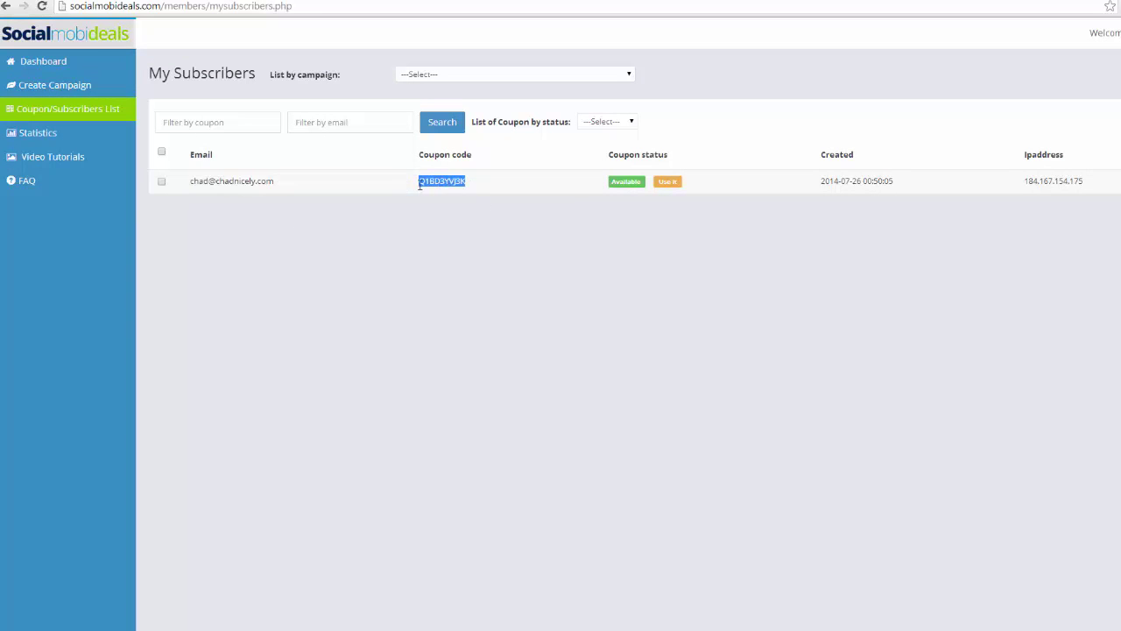
pyautogui.click(706, 263)
pyautogui.click(633, 124)
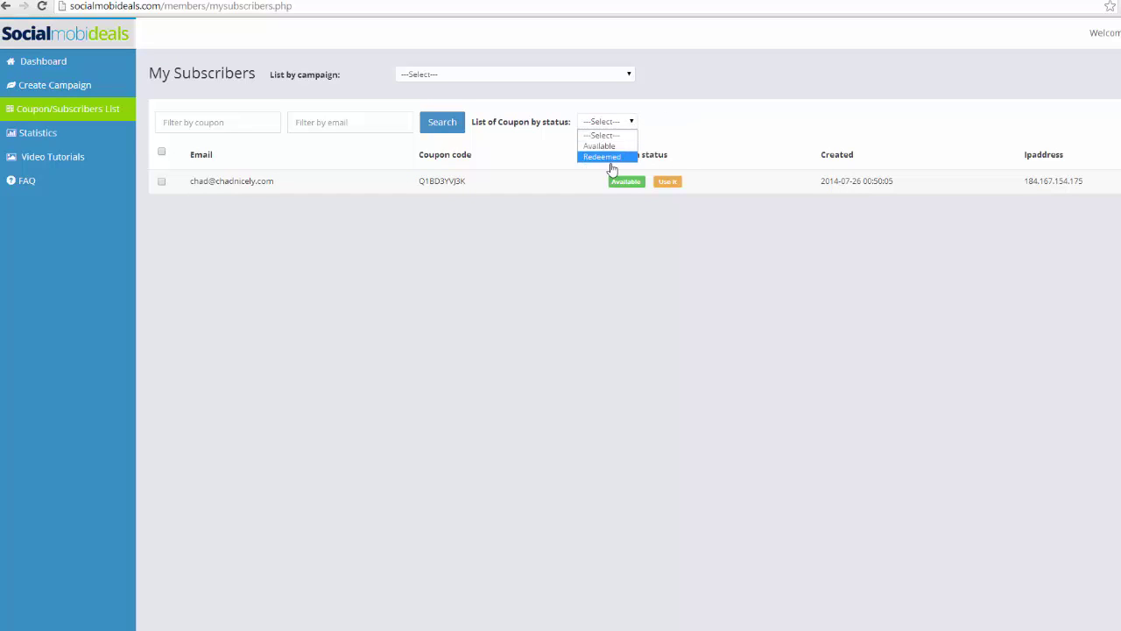
pyautogui.click(589, 214)
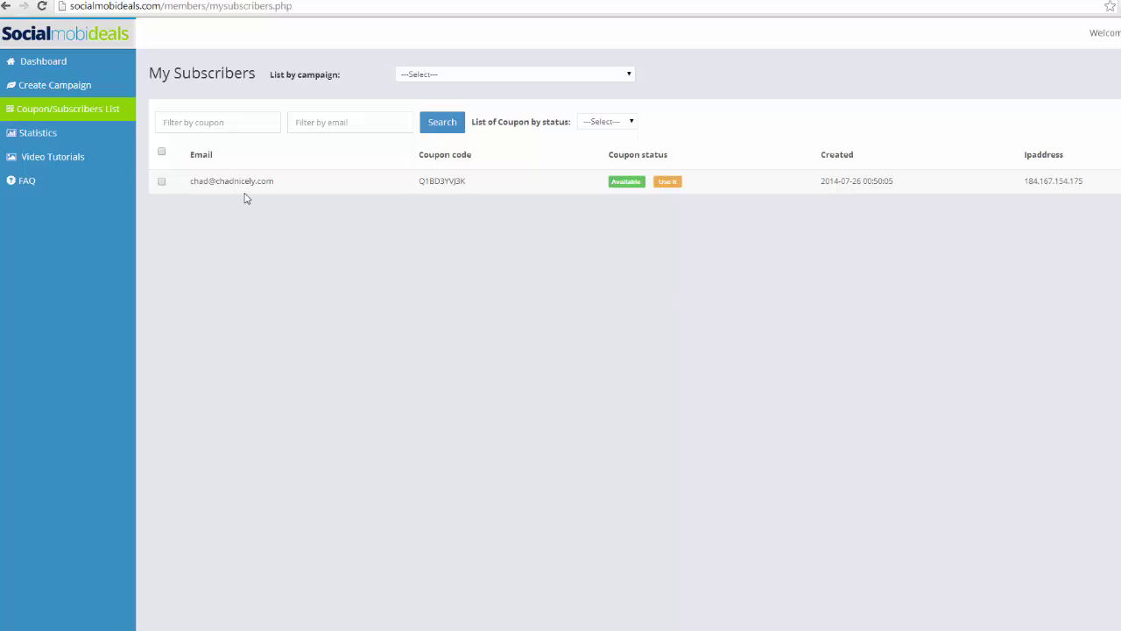
pyautogui.click(53, 135)
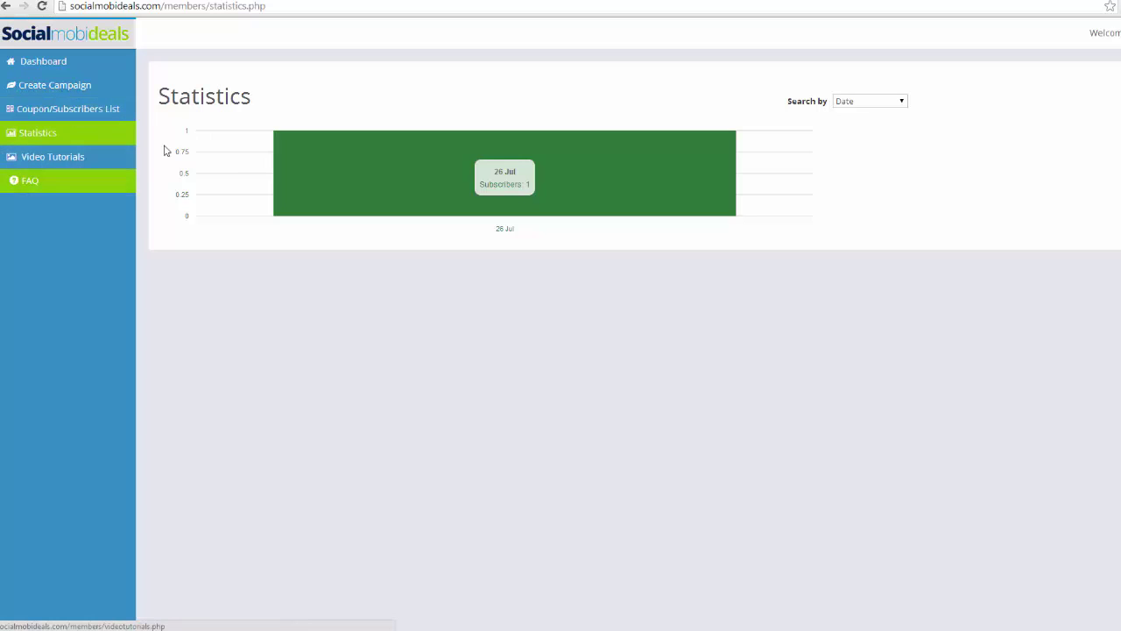
# Step: Create a new campaign named "Deal" using the "50% OFF ON ALL CLOTHING" template from the Online Deal group
pyautogui.click(72, 64)
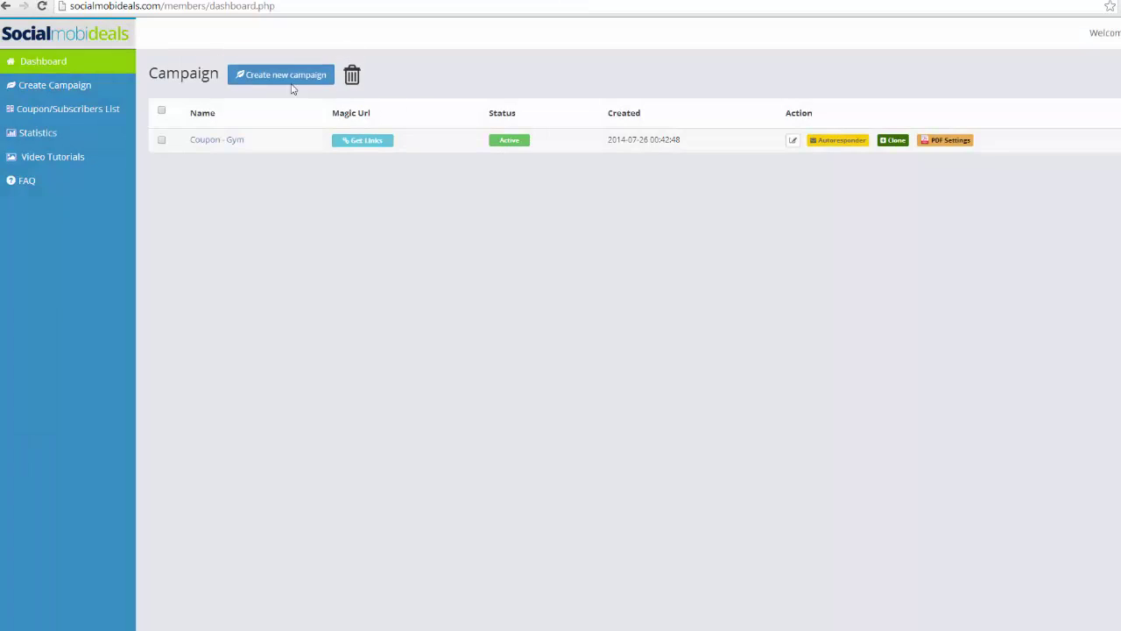
pyautogui.click(295, 77)
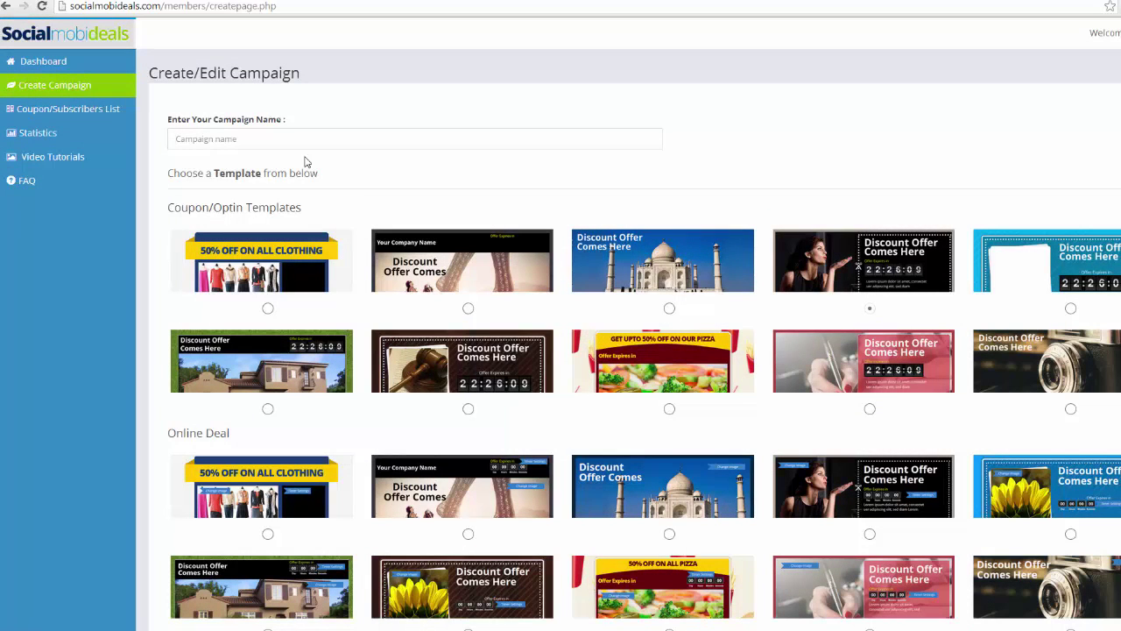
pyautogui.write('Deal')
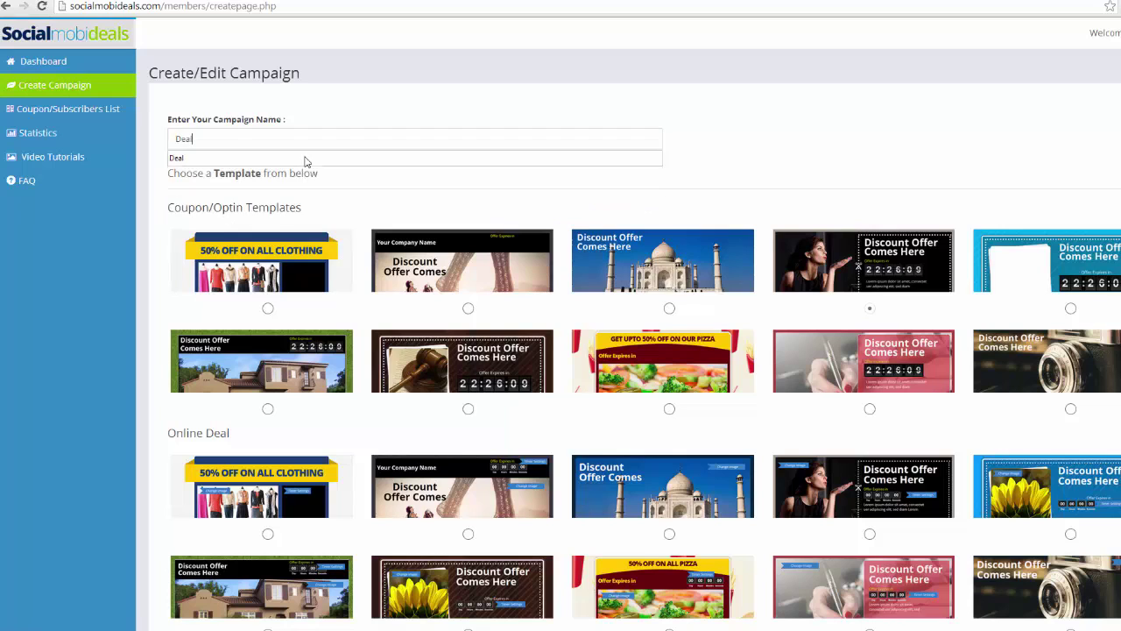
pyautogui.click(881, 167)
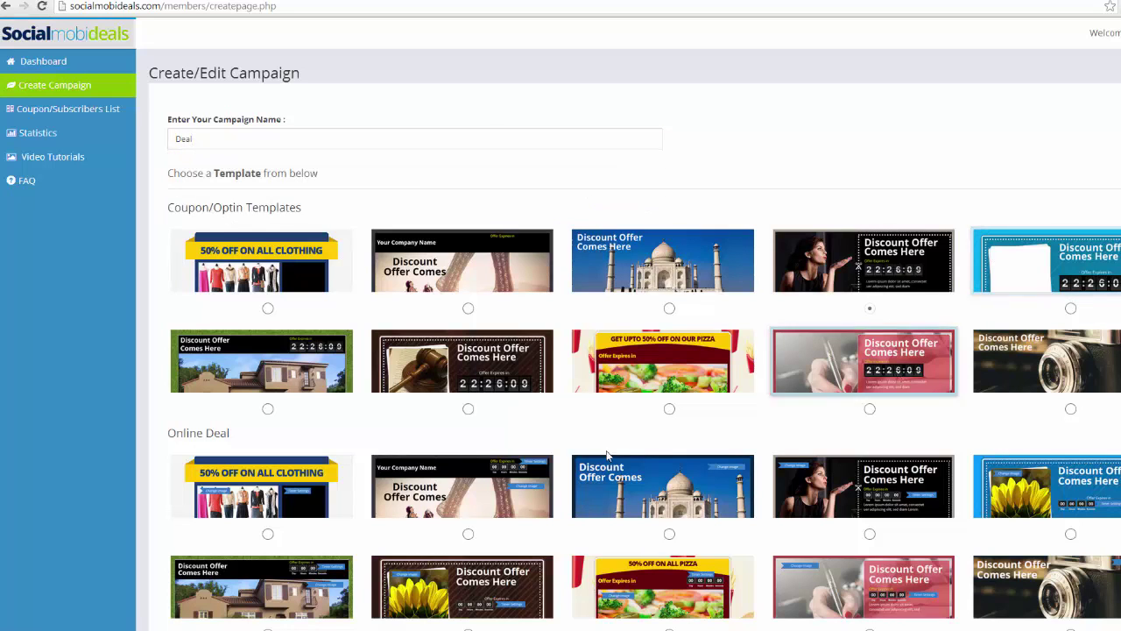
pyautogui.click(268, 533)
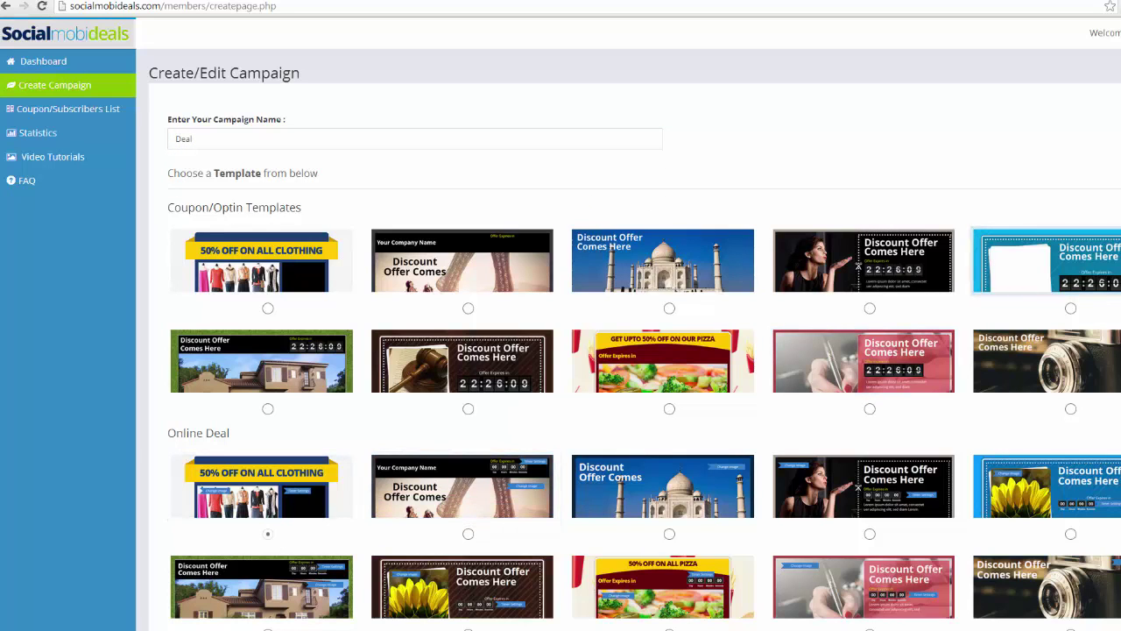
pyautogui.scroll(-1, 559, 537)
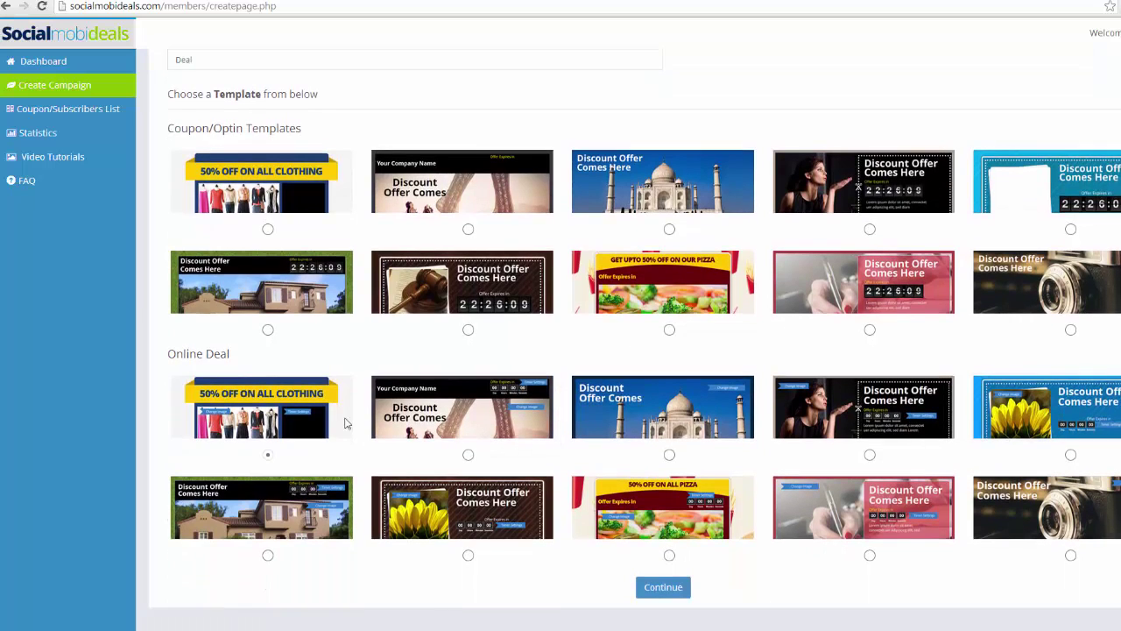
pyautogui.click(663, 587)
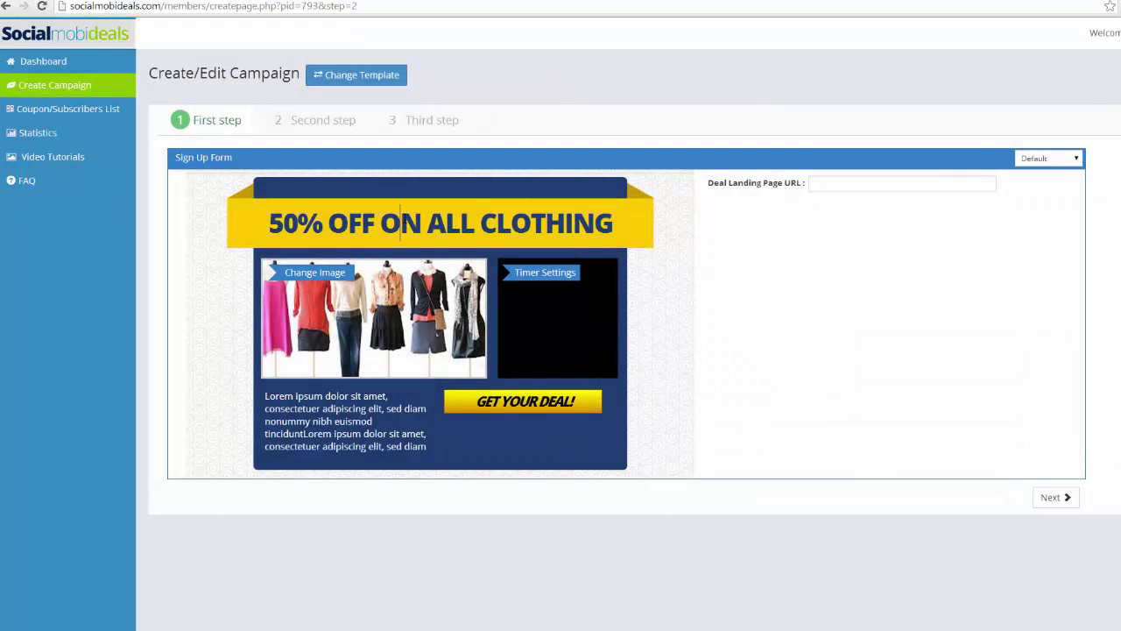
# Step: Replace the sign-up form's headline with "Grab This For $1.00"
pyautogui.click(310, 223)
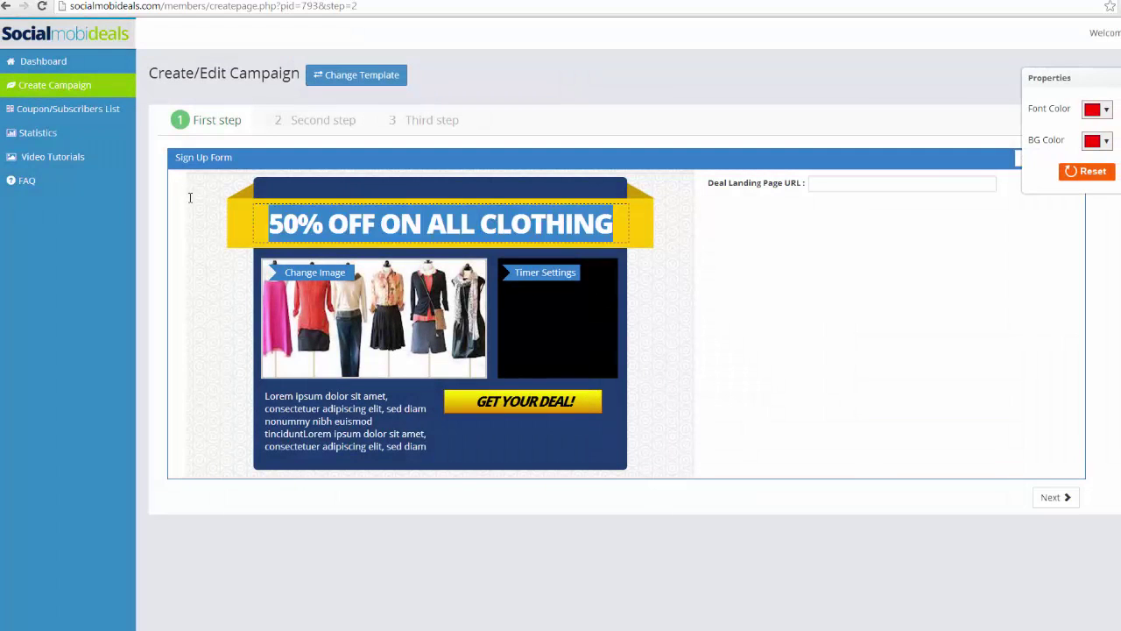
pyautogui.write('Grab This For ')
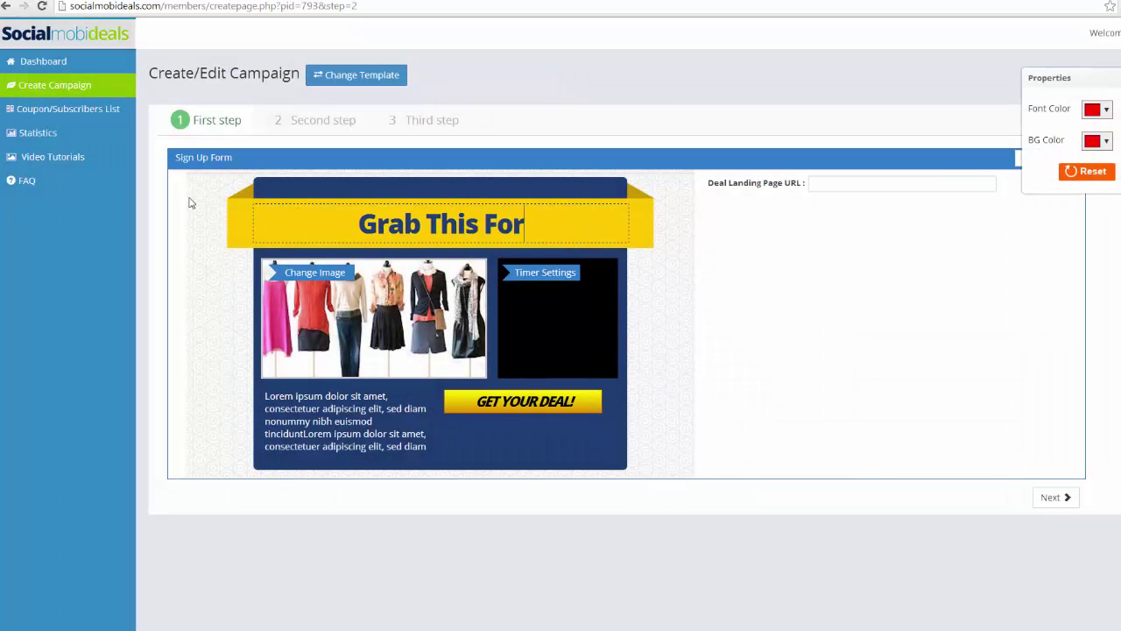
pyautogui.write('$100')
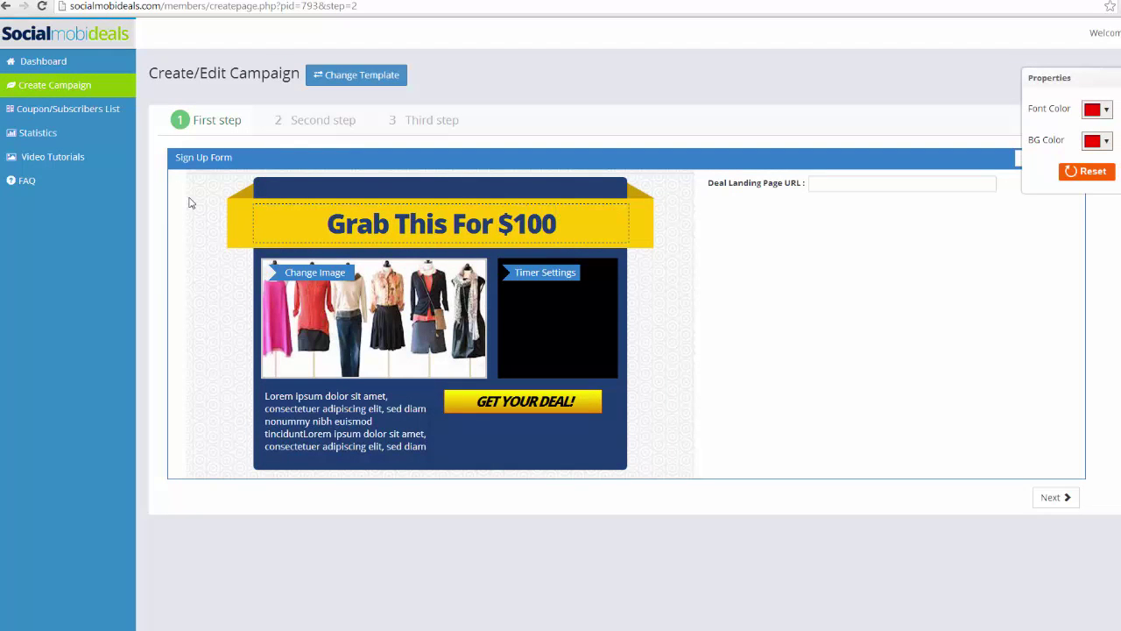
pyautogui.write('.')
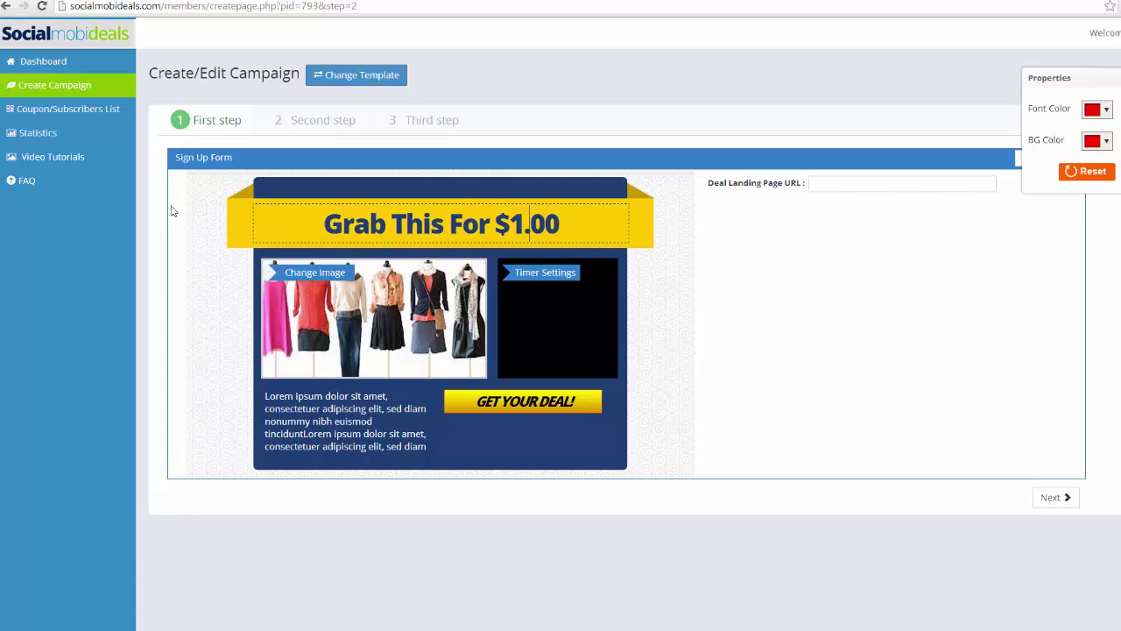
# Step: Replace the sign-up form's clothing picture with the Social Marketing Supremacy DVD image from the image library
pyautogui.click(321, 276)
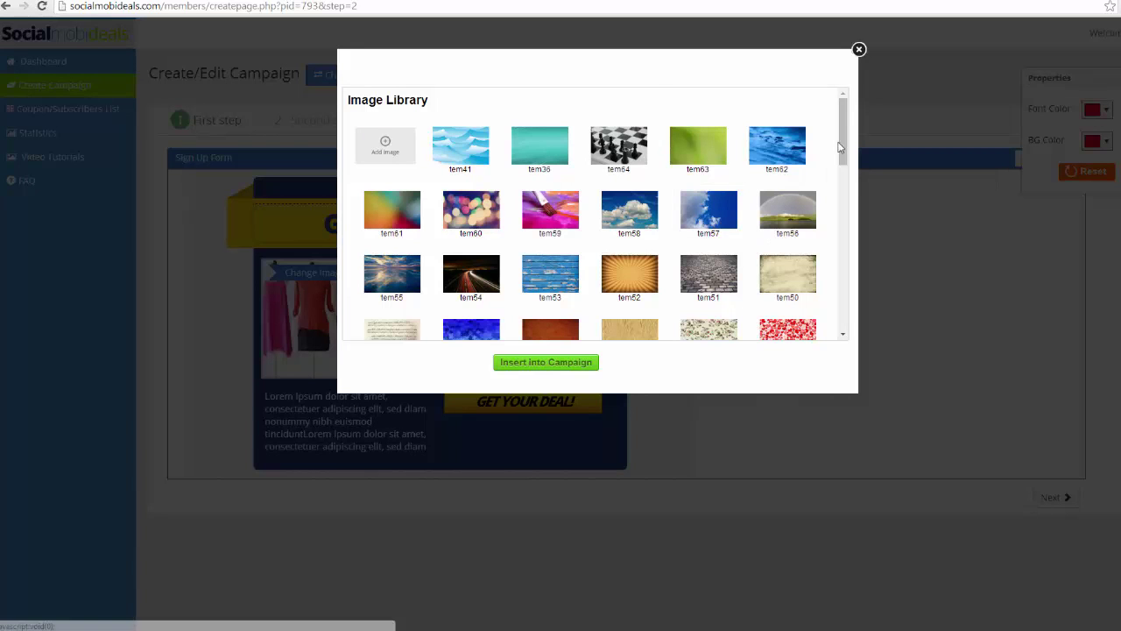
pyautogui.scroll(-5, 501, 317)
pyautogui.click(489, 307)
pyautogui.click(552, 363)
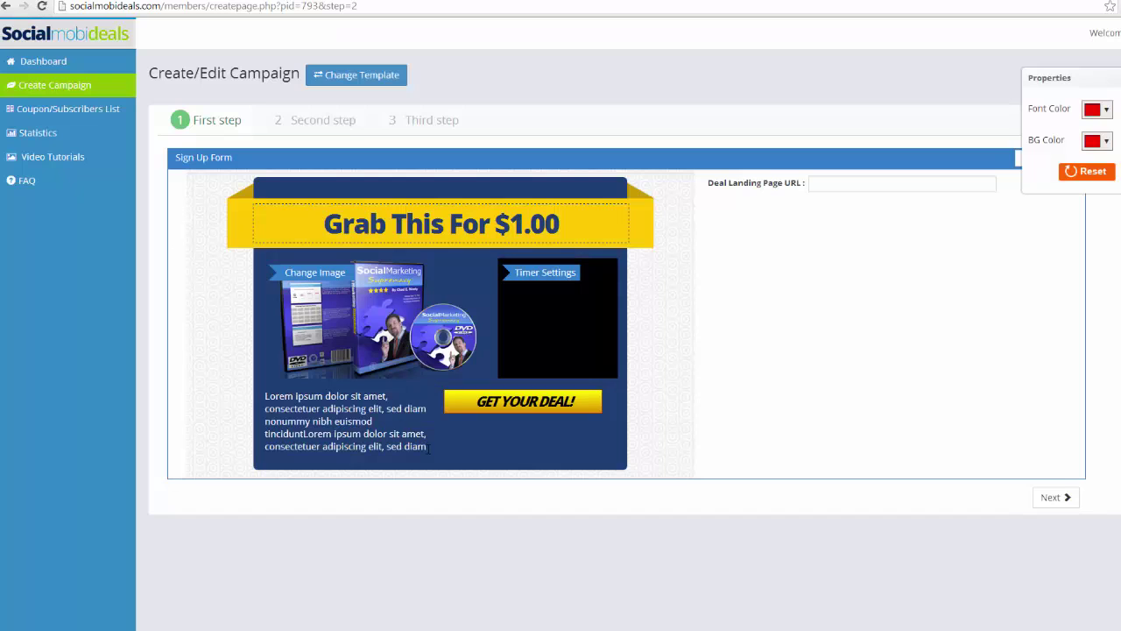
# Step: Replace the placeholder description below the product image with "Grab This Course For Just $1.00!"
pyautogui.moveTo(428, 447); pyautogui.dragTo(208, 400)
pyautogui.write('Gra')
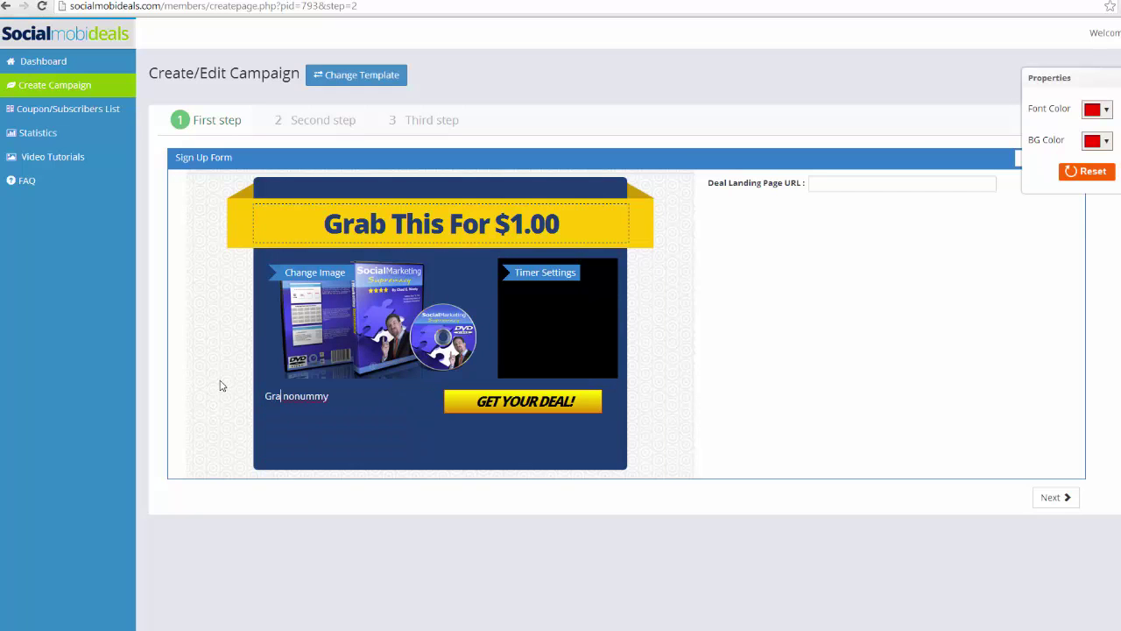
pyautogui.write('b This Course')
pyautogui.write(' For Just $1.')
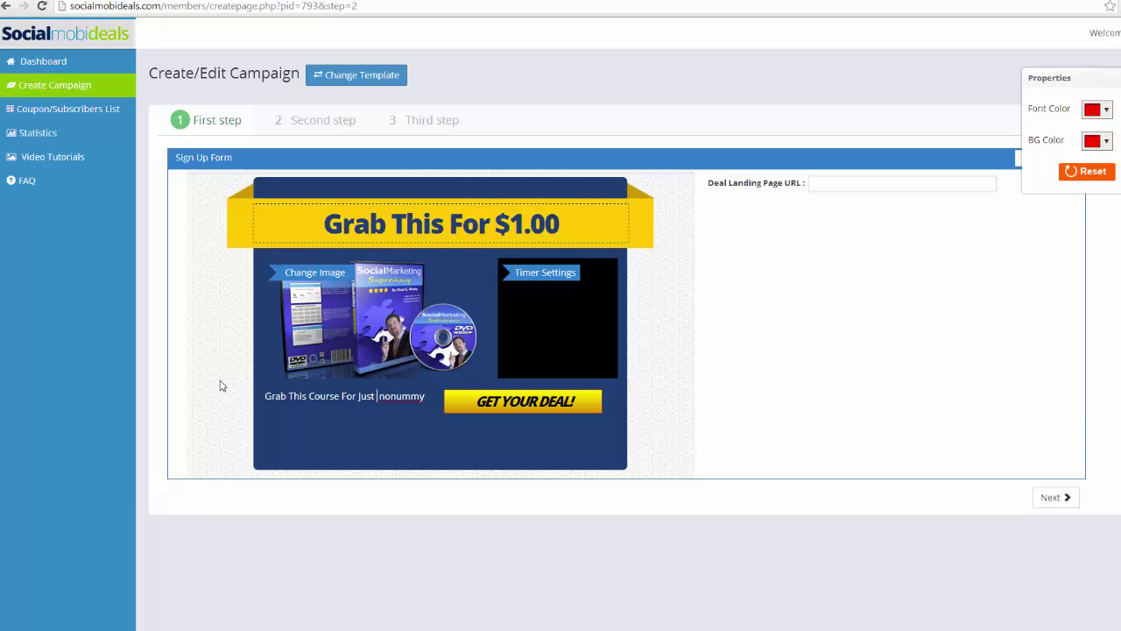
pyautogui.write('00!')
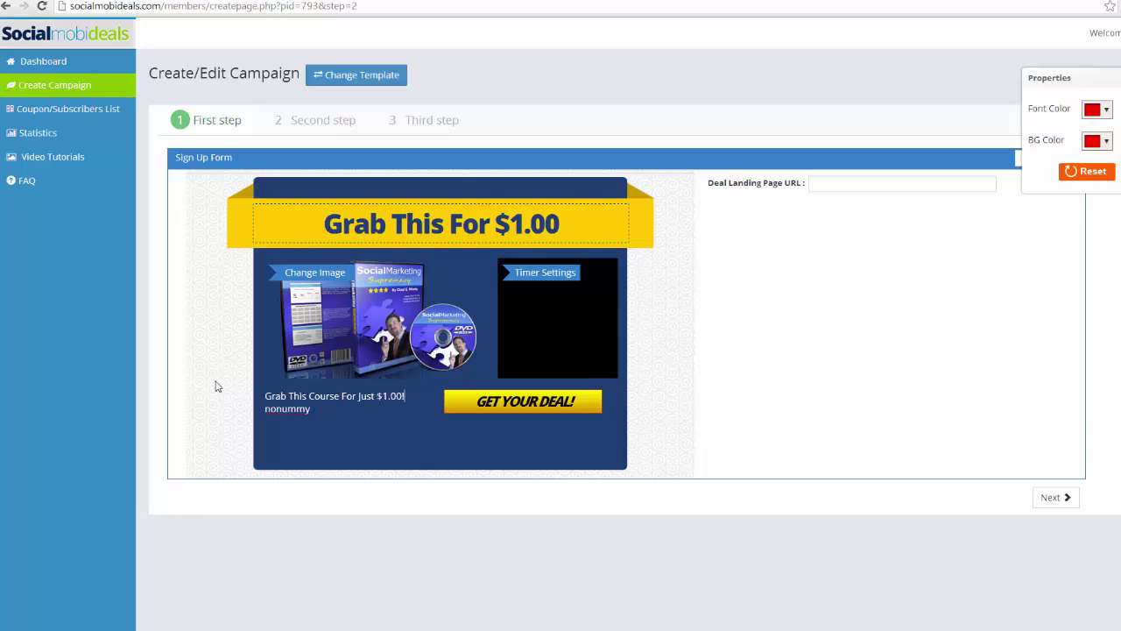
pyautogui.moveTo(236, 418); pyautogui.dragTo(326, 427)
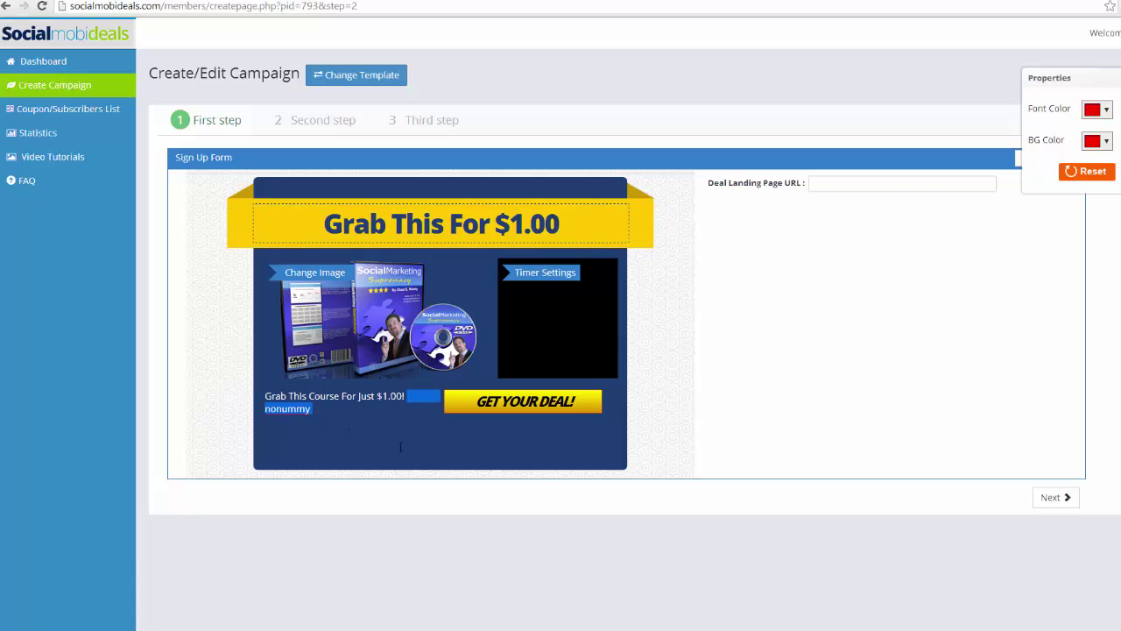
pyautogui.press('BackSpace')
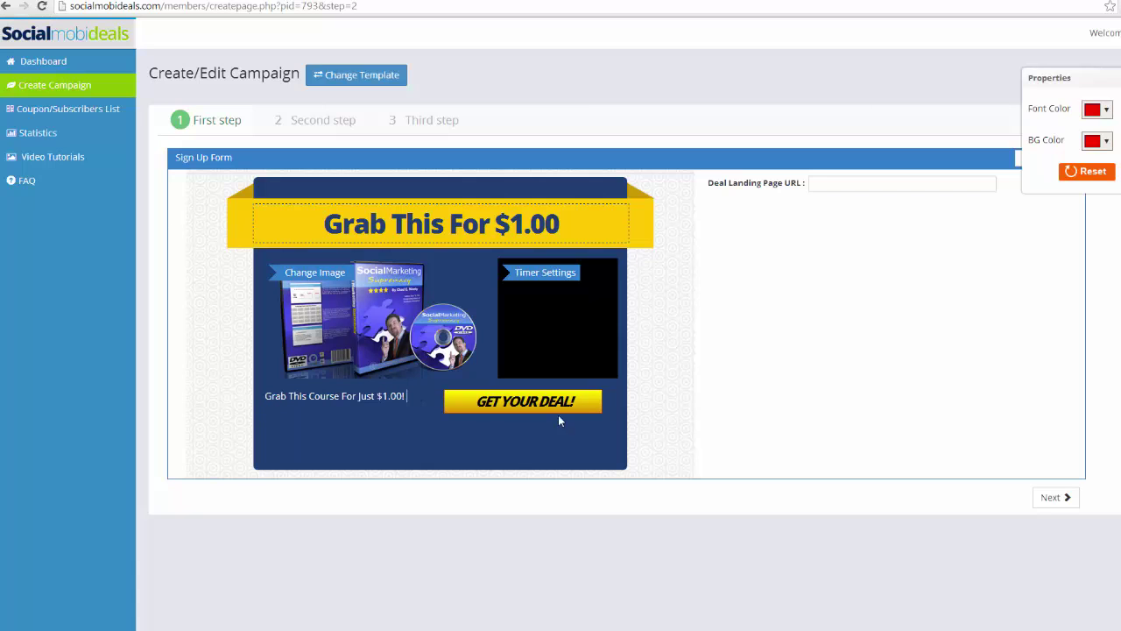
# Step: Set the deal timer to end on 4 August 2014 at 00:00 in the America/Cambridge_Bay [MDT -06:00] timezone and save it
pyautogui.click(544, 273)
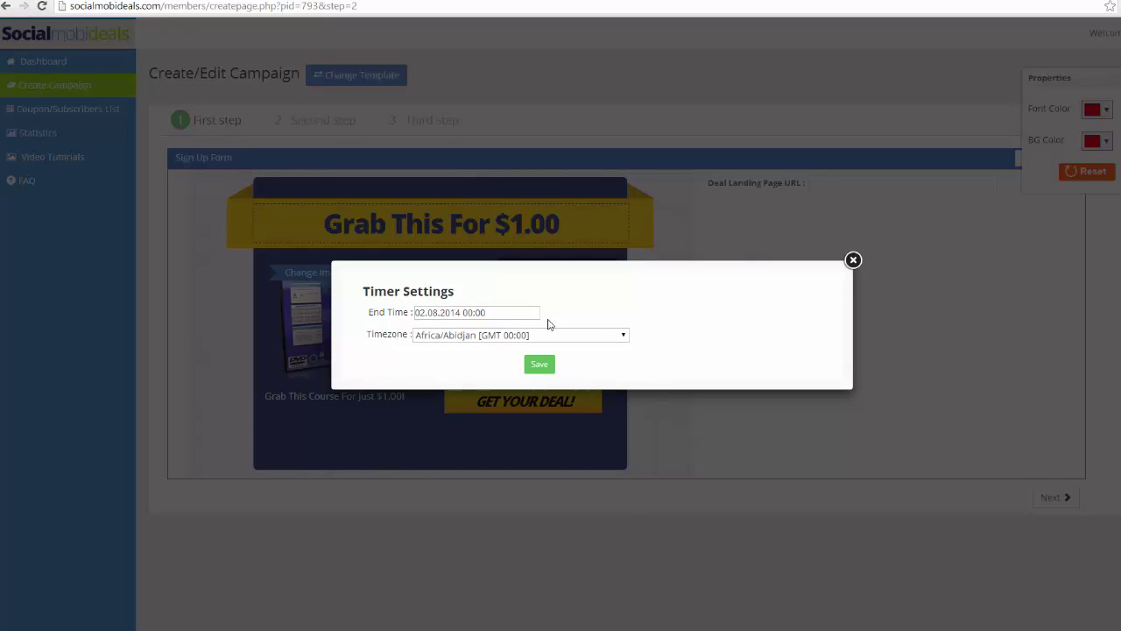
pyautogui.click(621, 337)
pyautogui.moveTo(622, 361); pyautogui.dragTo(615, 401)
pyautogui.click(461, 439)
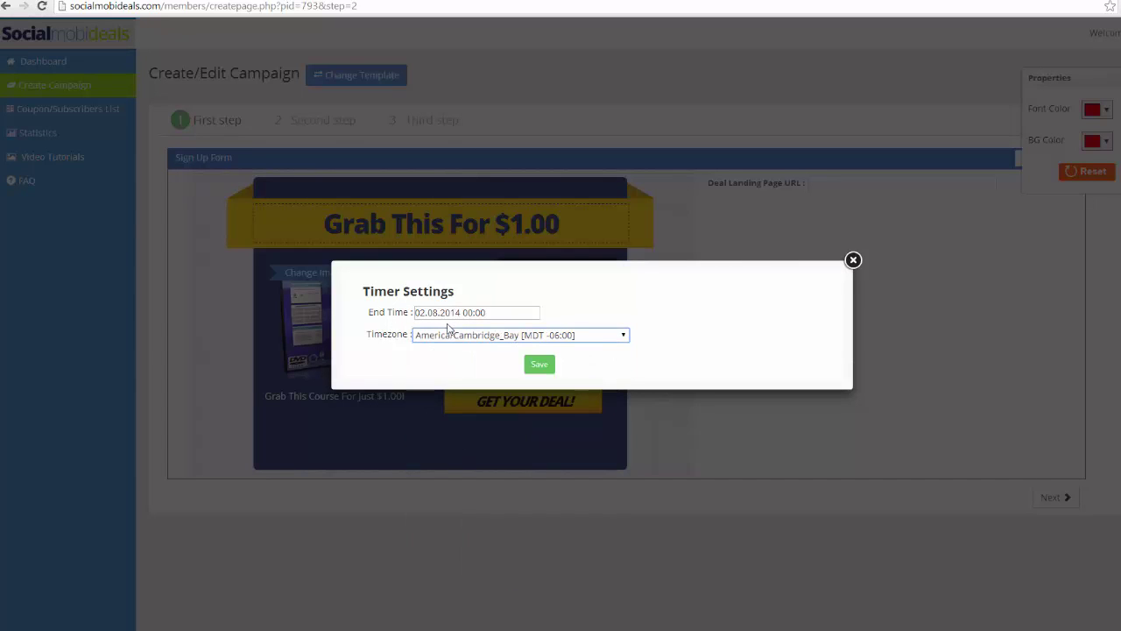
pyautogui.click(481, 313)
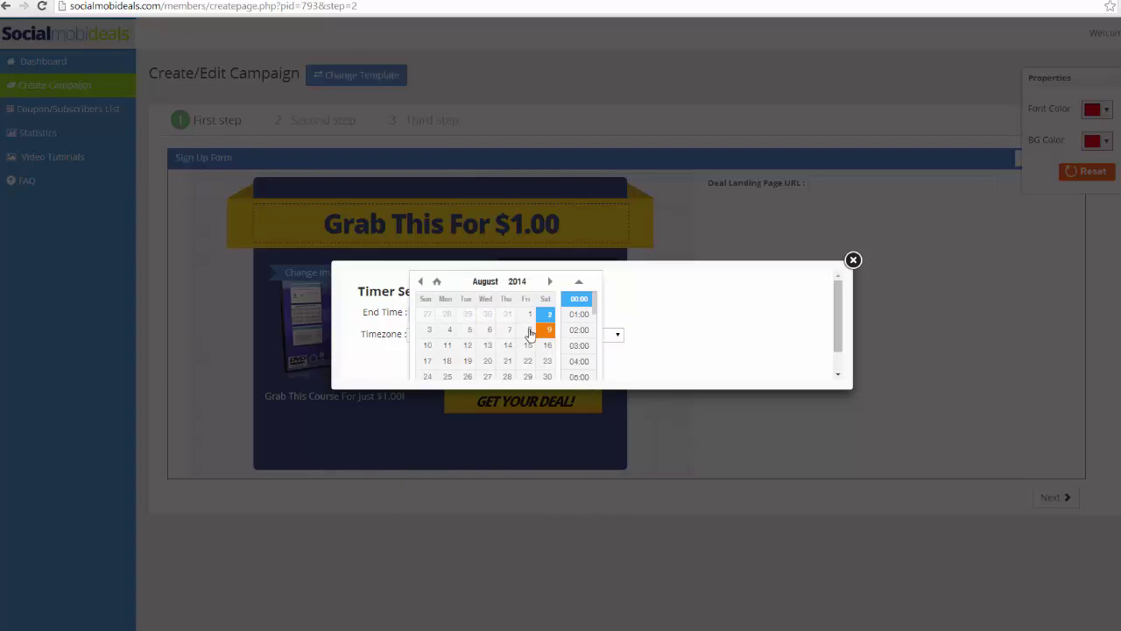
pyautogui.click(447, 332)
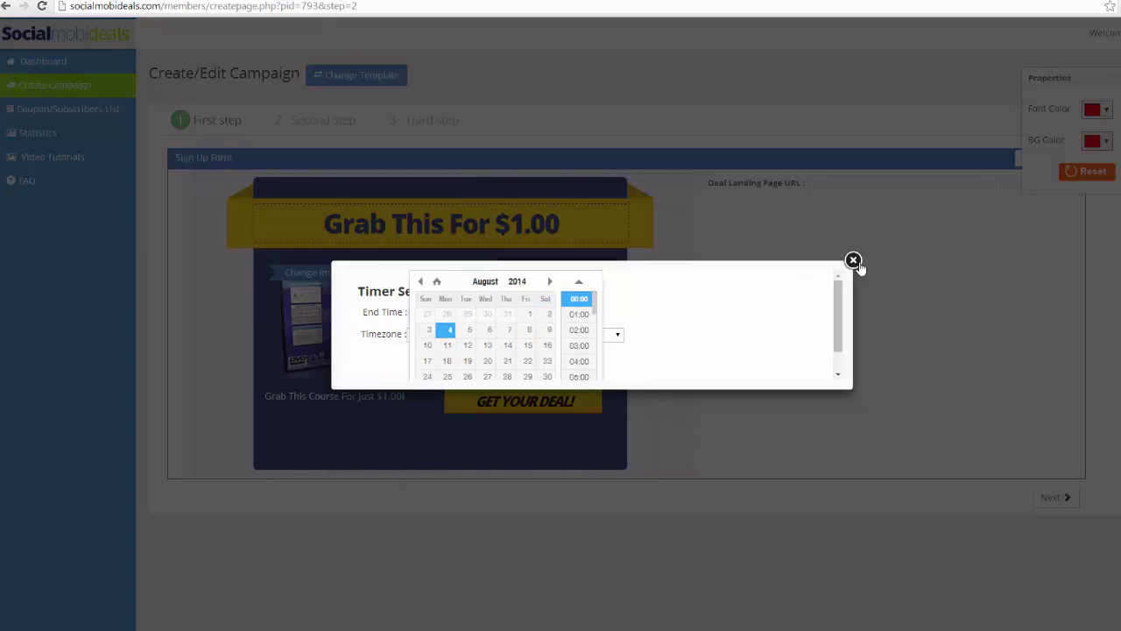
pyautogui.click(683, 297)
pyautogui.click(538, 363)
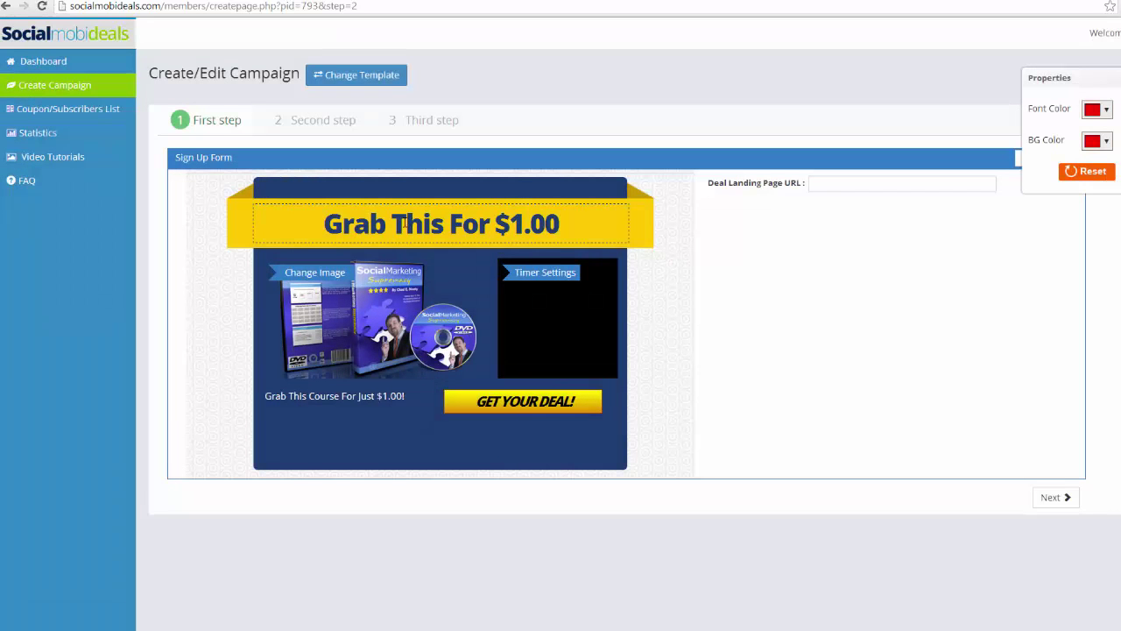
pyautogui.click(842, 182)
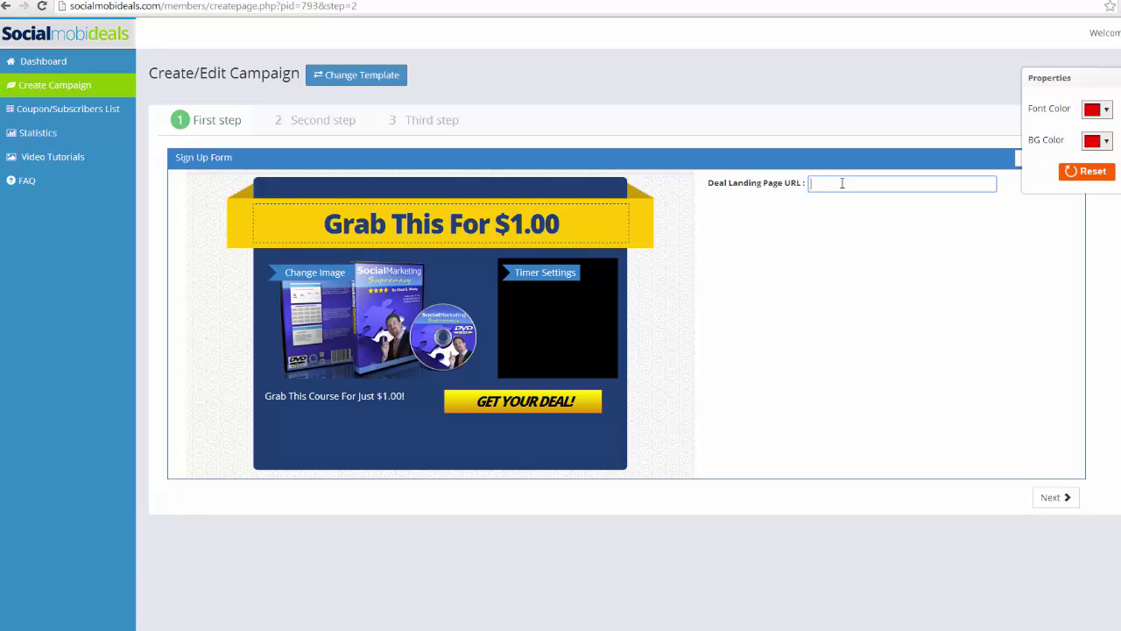
pyautogui.write('h')
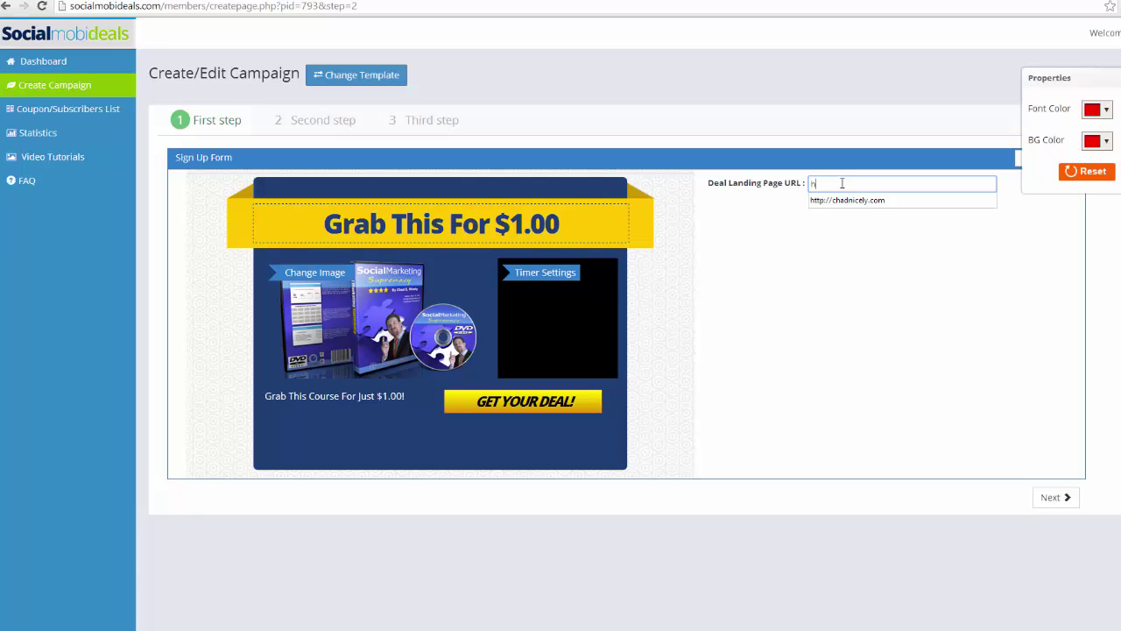
pyautogui.write('ttp://chadnicely.com')
pyautogui.click(901, 274)
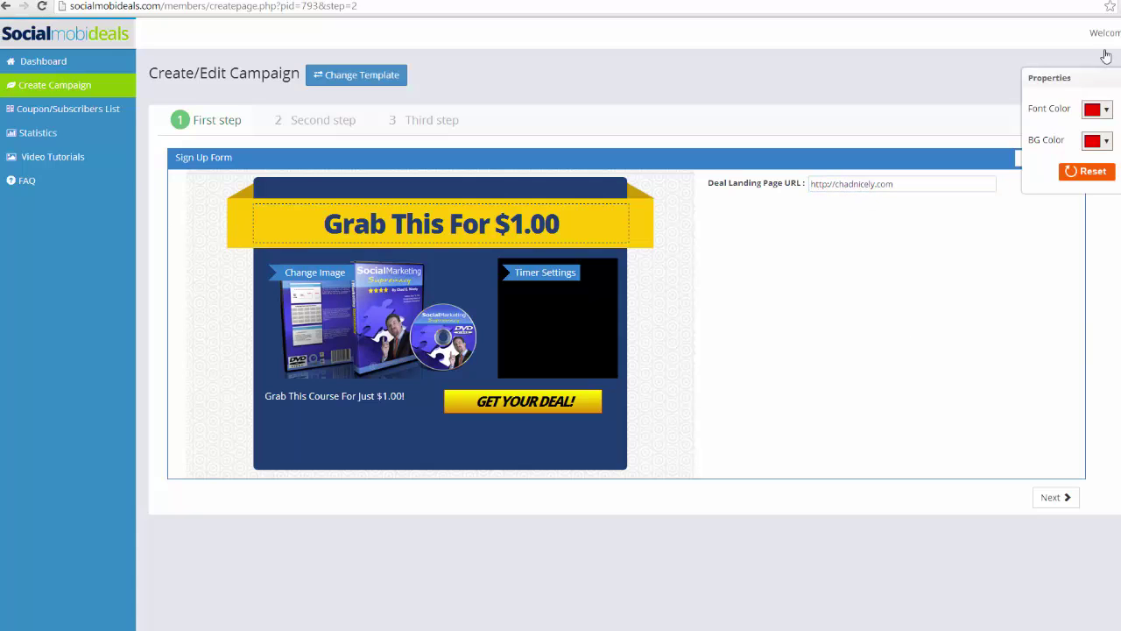
pyautogui.moveTo(1101, 75); pyautogui.dragTo(1120, 74)
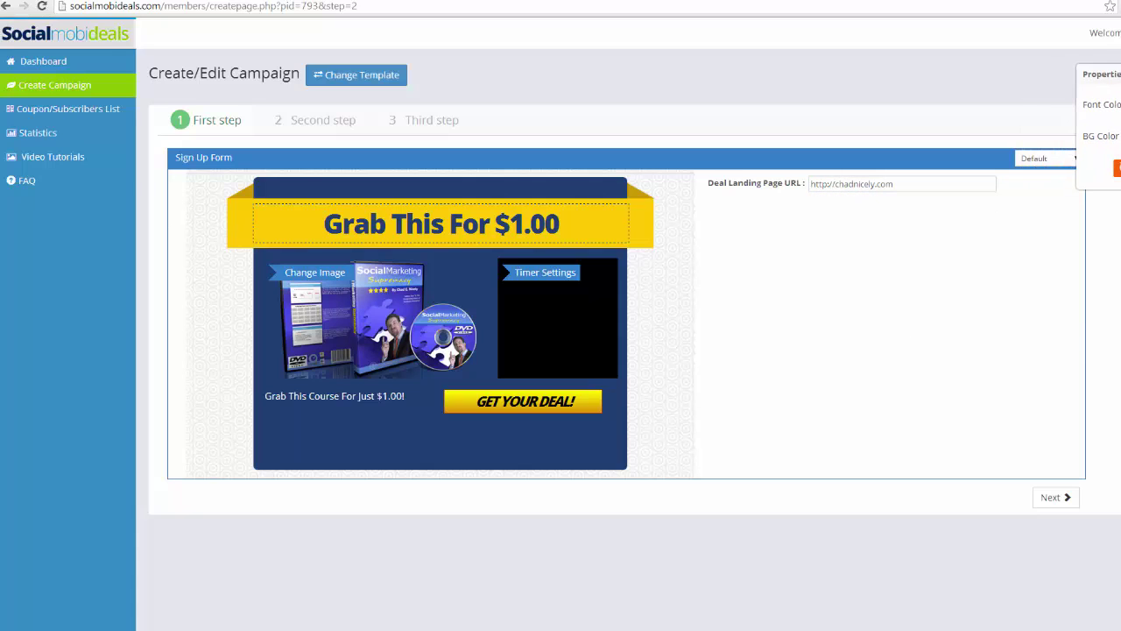
# Step: In the campaign's second step, replace the Like Gateway's clothing picture with the Social Marketing Supremacy DVD image from the library
pyautogui.click(313, 128)
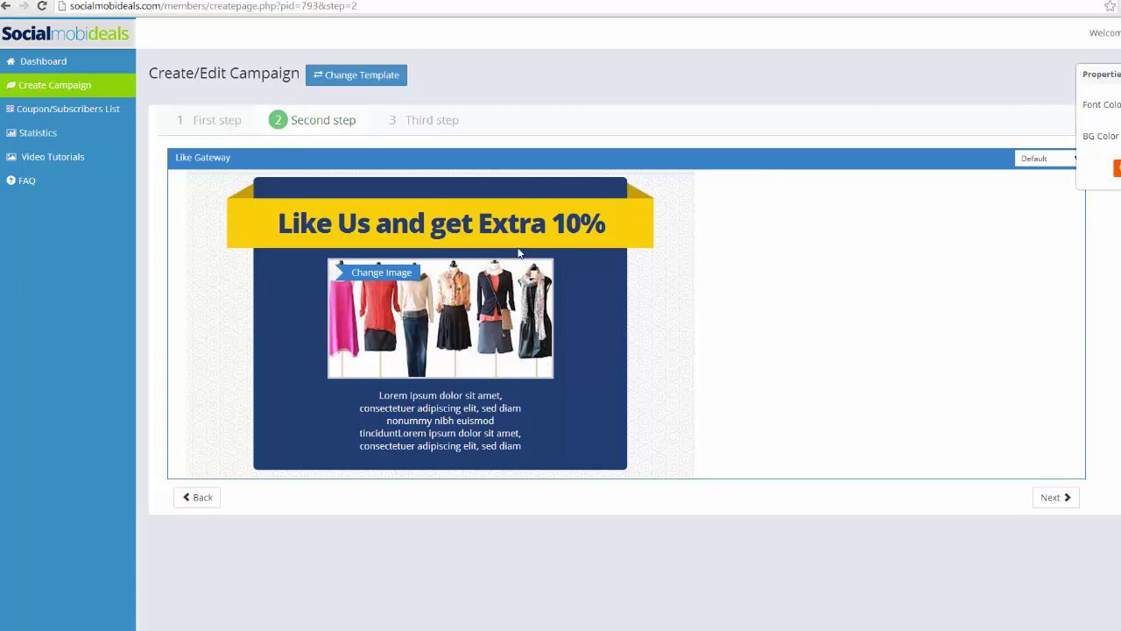
pyautogui.click(395, 277)
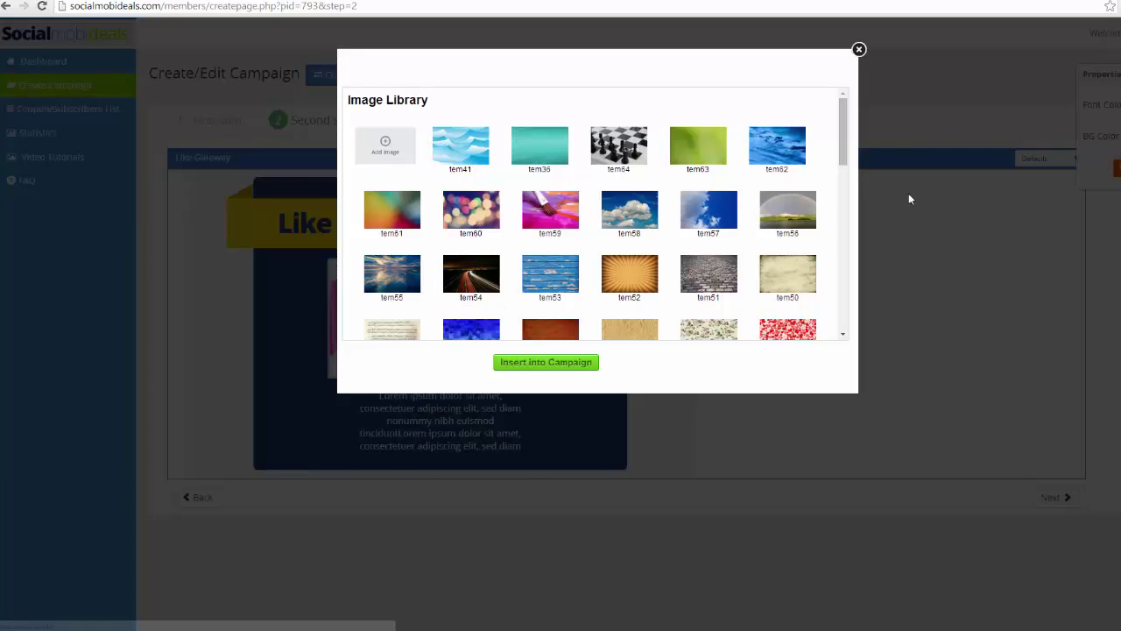
pyautogui.scroll(-10, 838, 328)
pyautogui.click(473, 298)
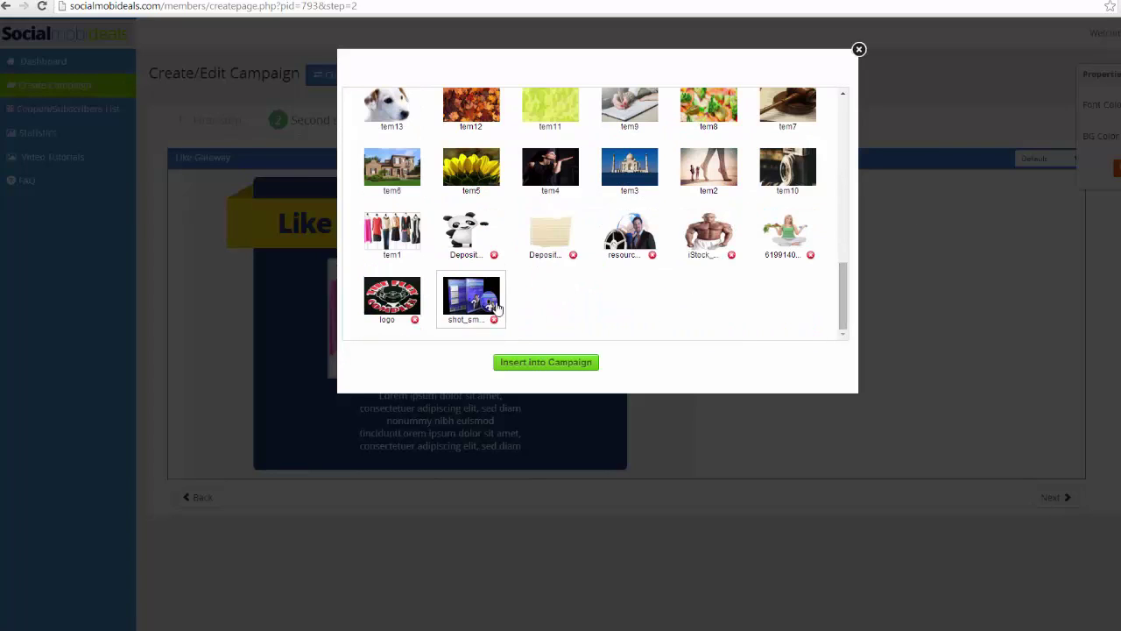
pyautogui.click(557, 366)
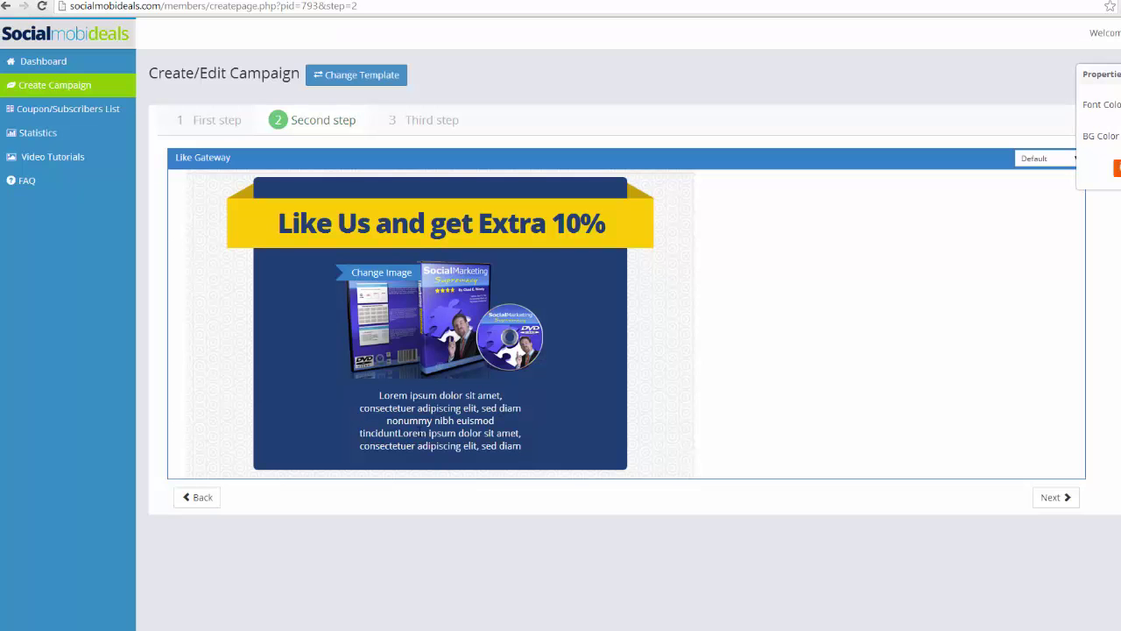
# Step: Replace the Like Gateway's placeholder description below the product image with "Click the Like Button For An Extra 10% Off!"
pyautogui.moveTo(521, 448); pyautogui.dragTo(371, 393)
pyautogui.write('Click')
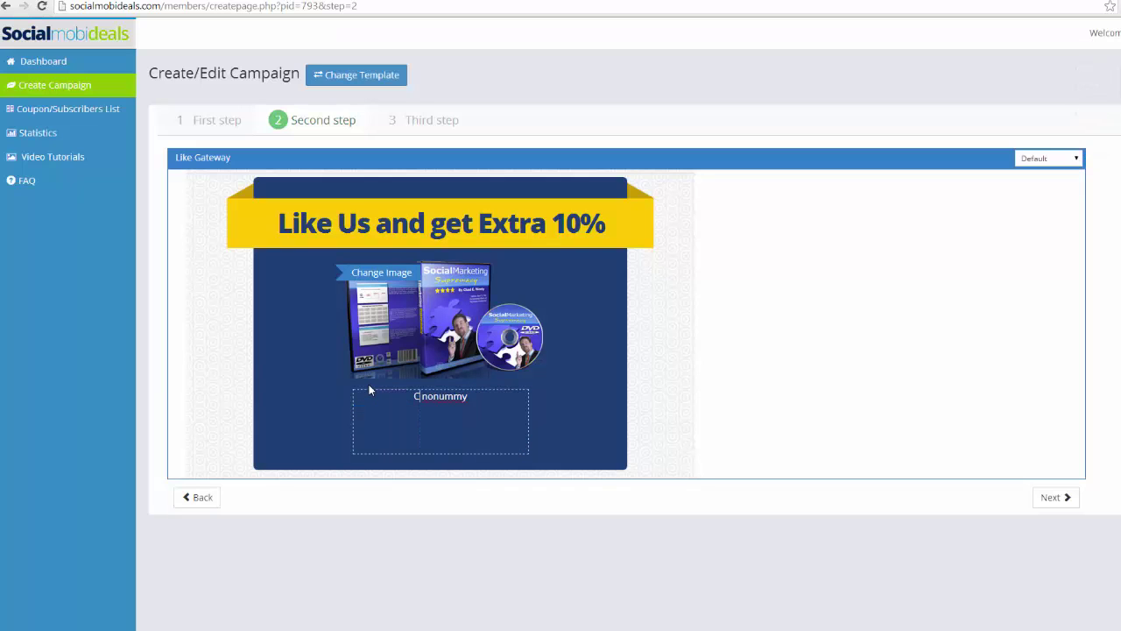
pyautogui.write('the Like')
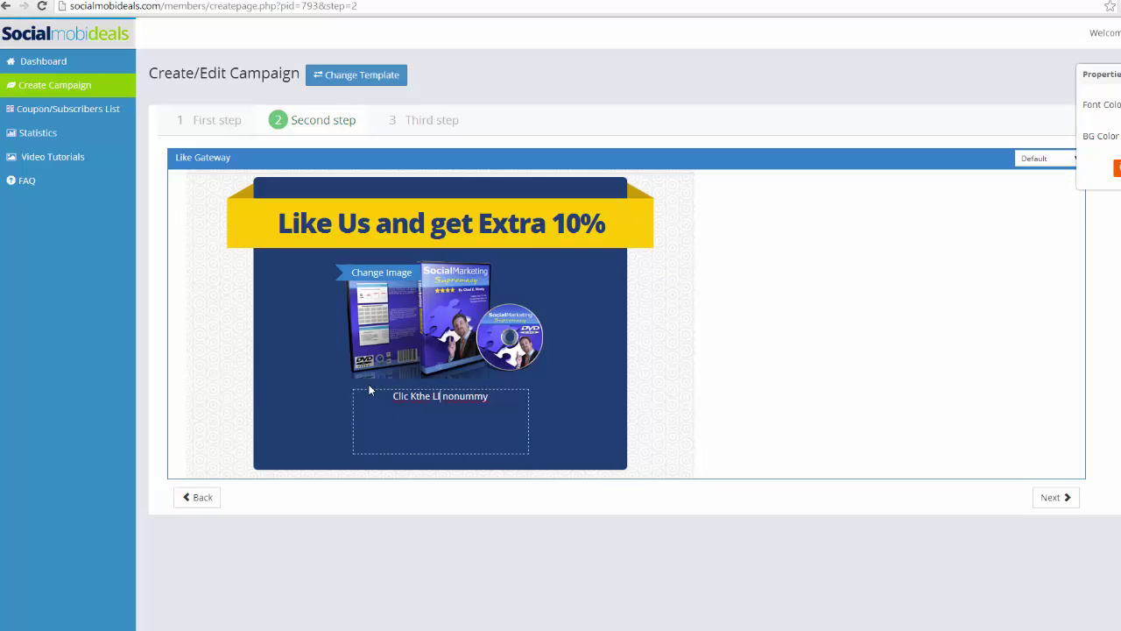
pyautogui.write(' Button For A')
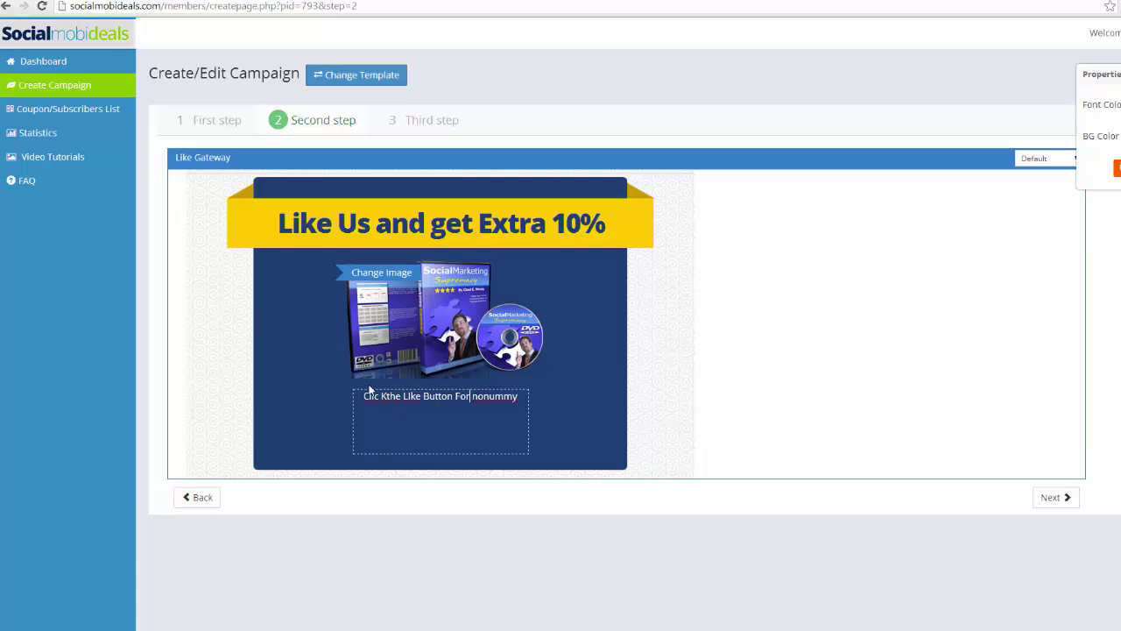
pyautogui.write('n Extra ')
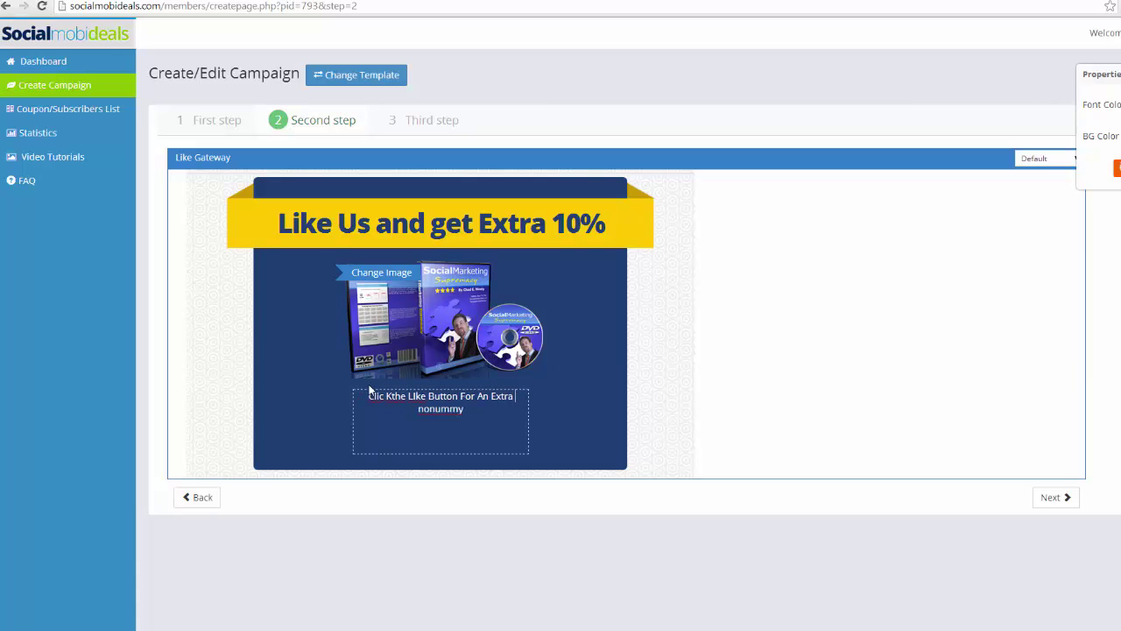
pyautogui.write('10% Off')
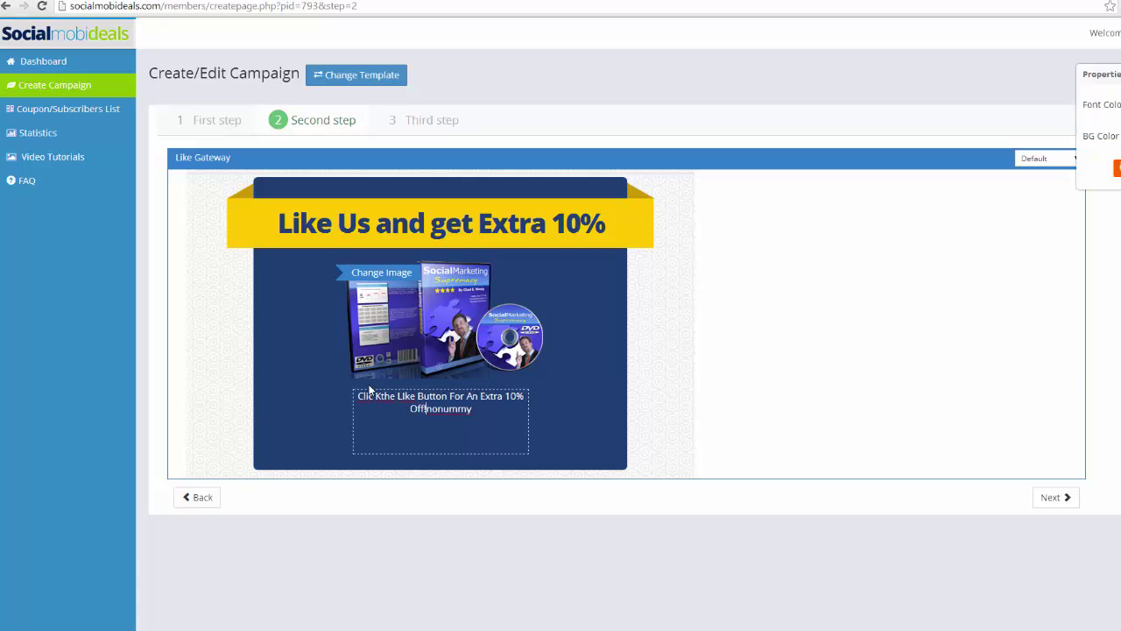
pyautogui.press('Delete')
pyautogui.press('Delete')
pyautogui.press('Delete')
pyautogui.press('Delete')
pyautogui.press('Delete')
pyautogui.press('Delete')
pyautogui.press('Delete')
pyautogui.press('Delete')
pyautogui.write('!')
pyautogui.click(391, 396)
pyautogui.press('BackSpace')
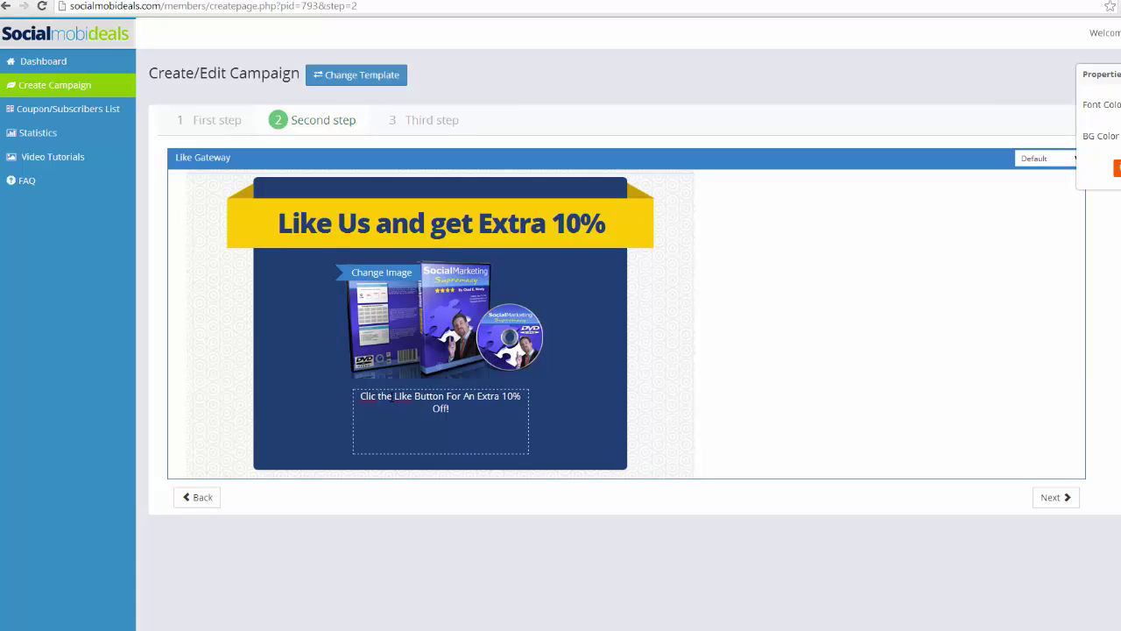
pyautogui.press('BackSpace')
pyautogui.write('k')
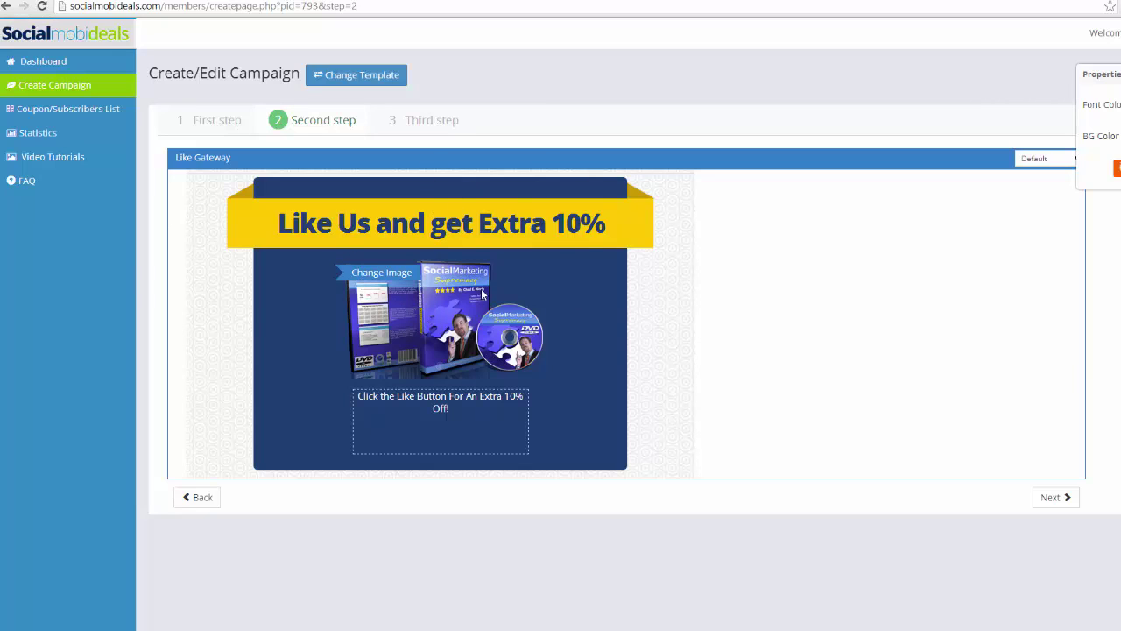
# Step: In the campaign's third step, change the Final Page's form type from Optin Form to Link
pyautogui.click(421, 123)
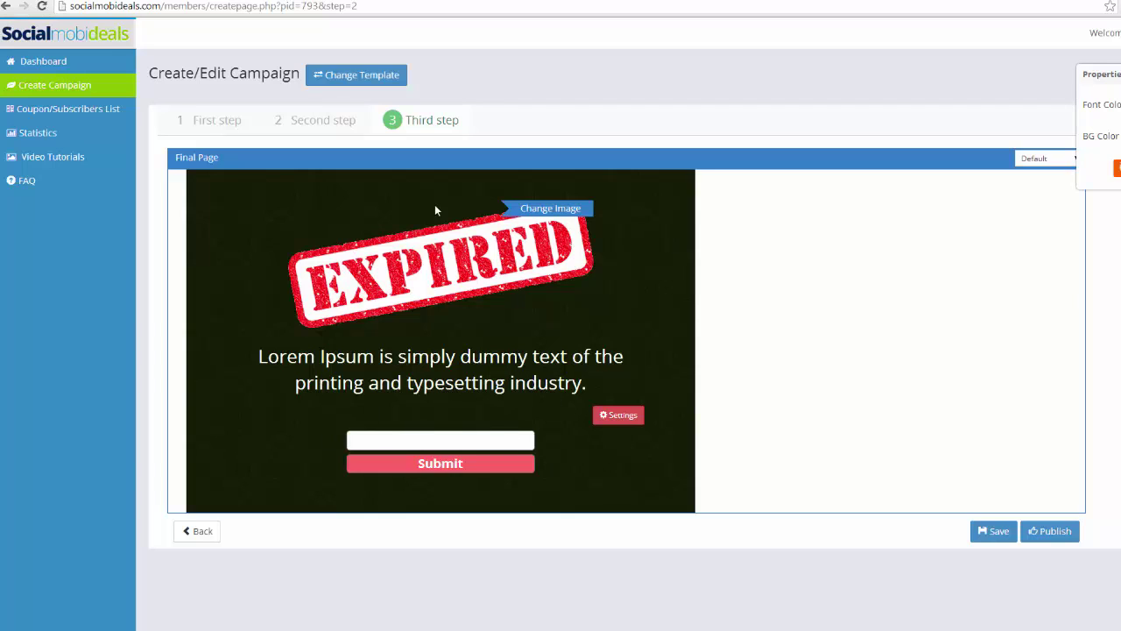
pyautogui.click(617, 418)
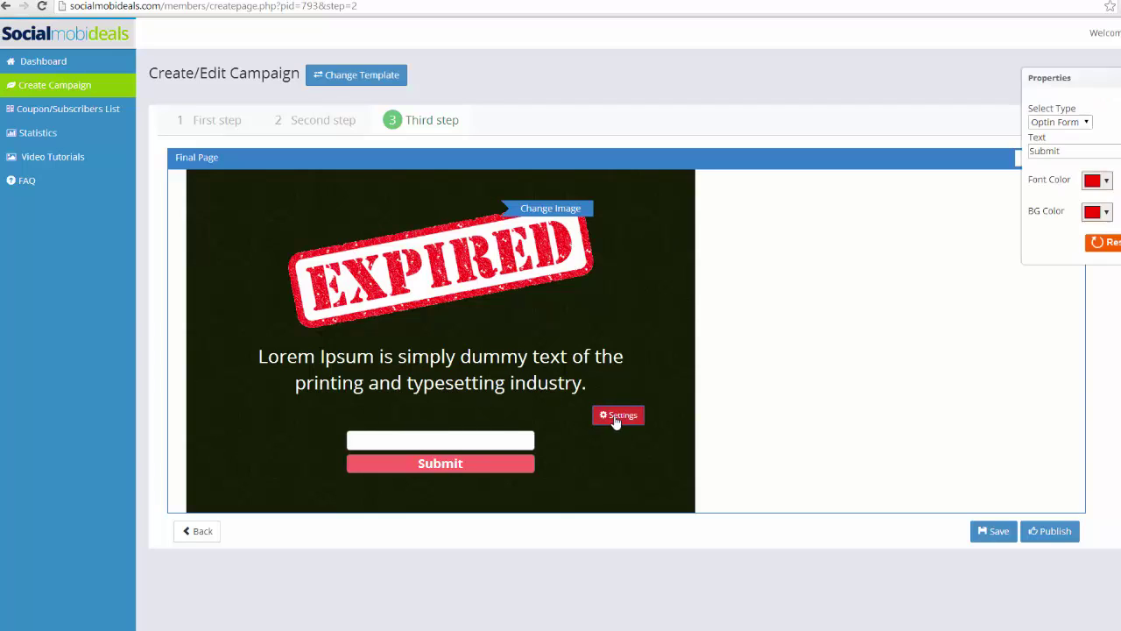
pyautogui.click(1083, 124)
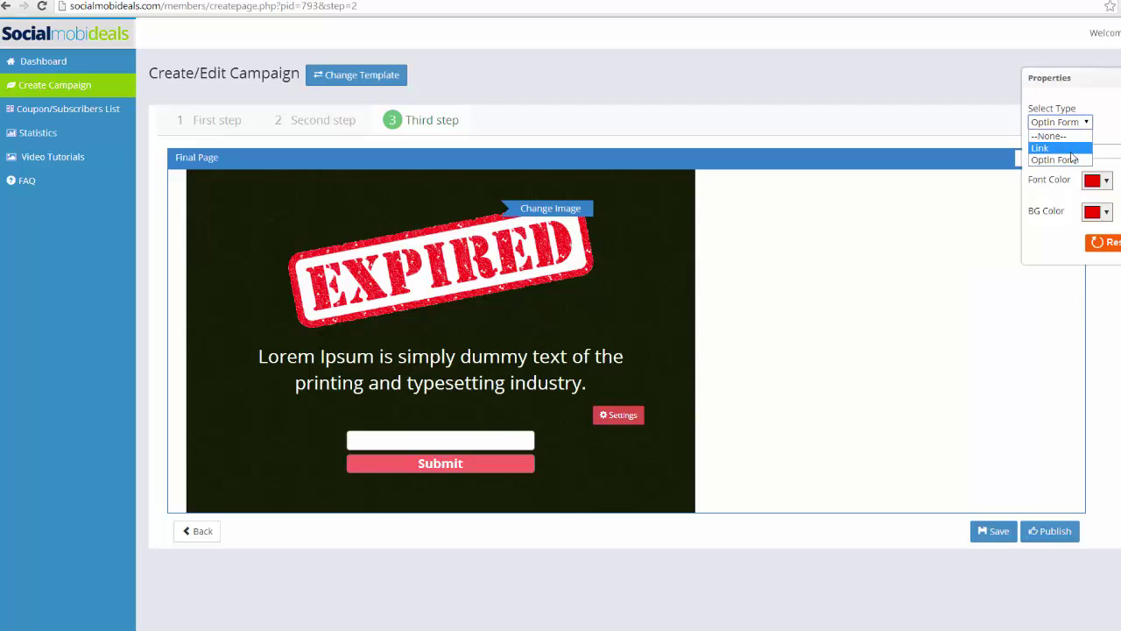
pyautogui.click(1070, 149)
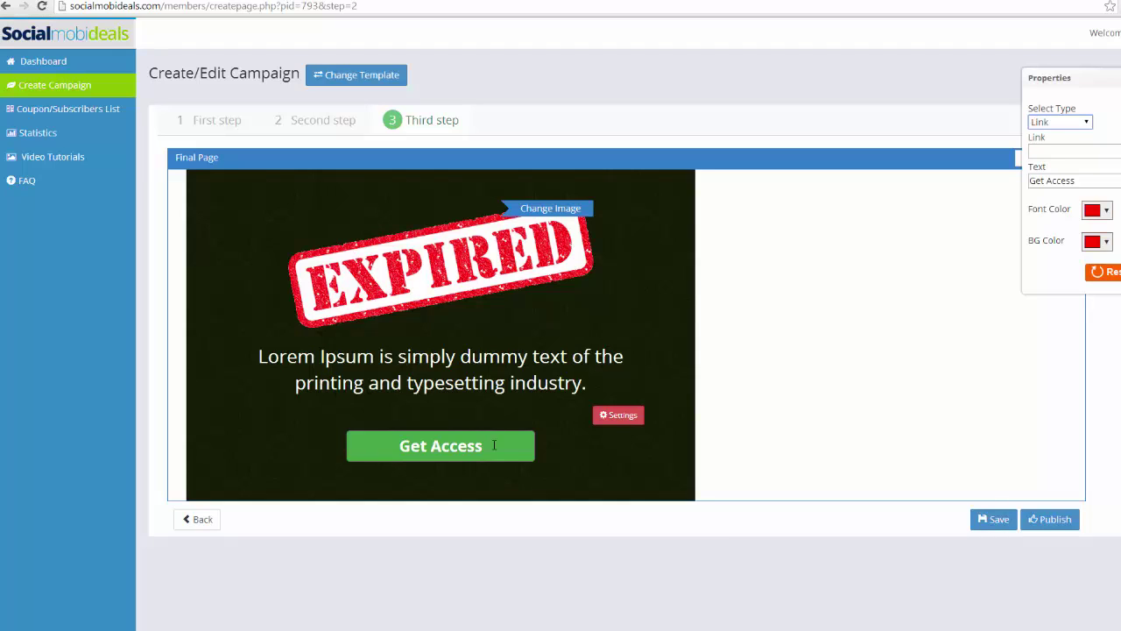
# Step: Save and publish the campaign, and connect with Facebook to install it there
pyautogui.click(996, 519)
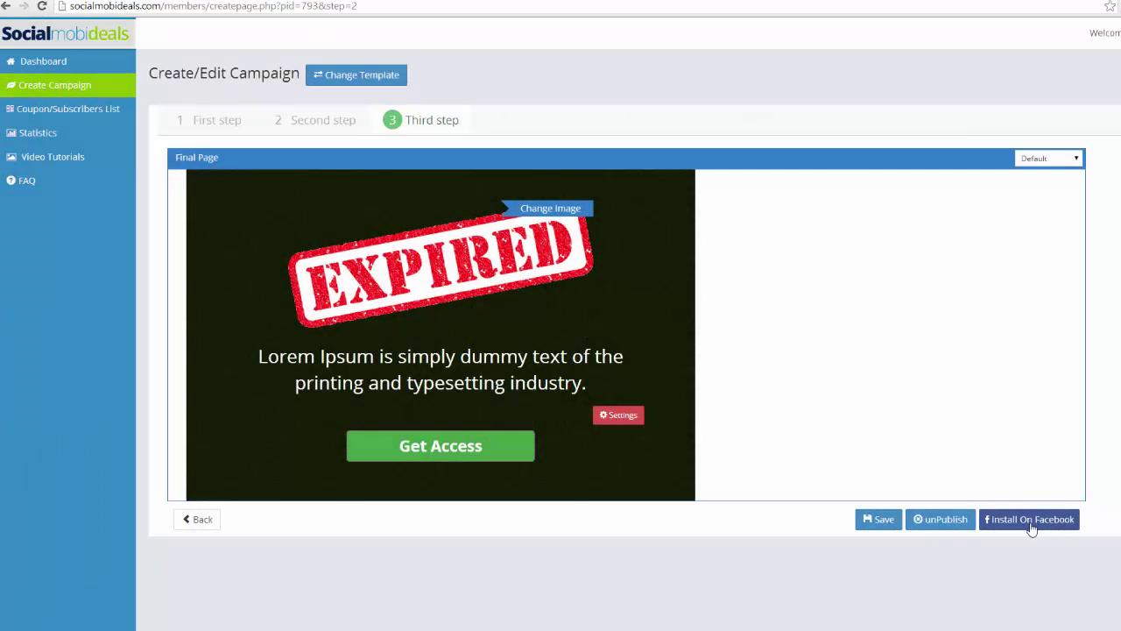
pyautogui.click(1033, 525)
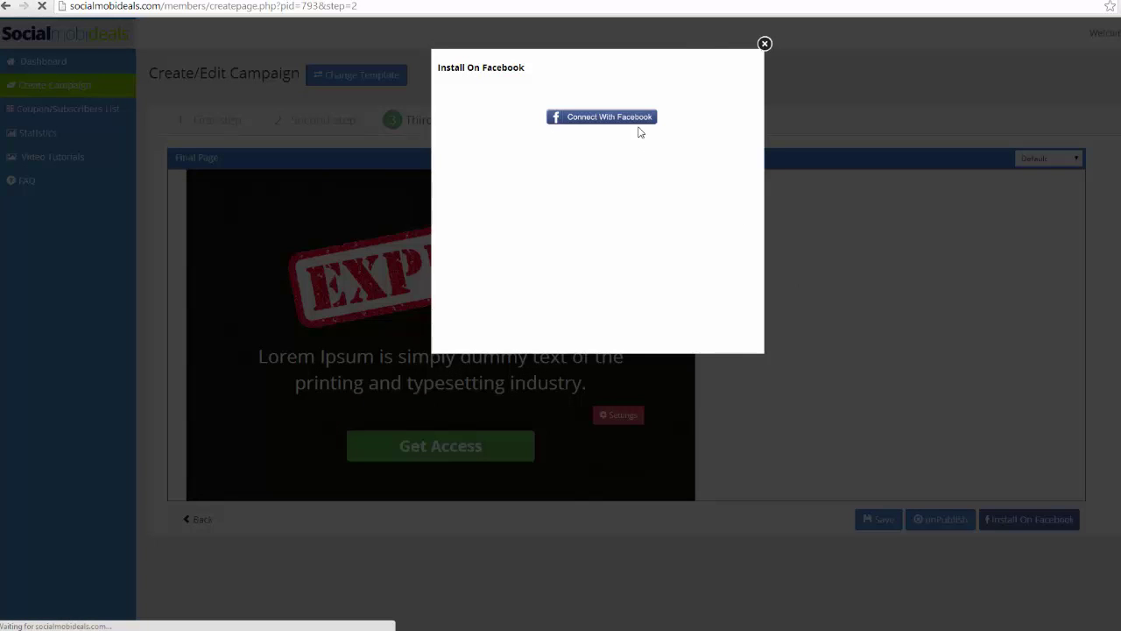
pyautogui.click(640, 118)
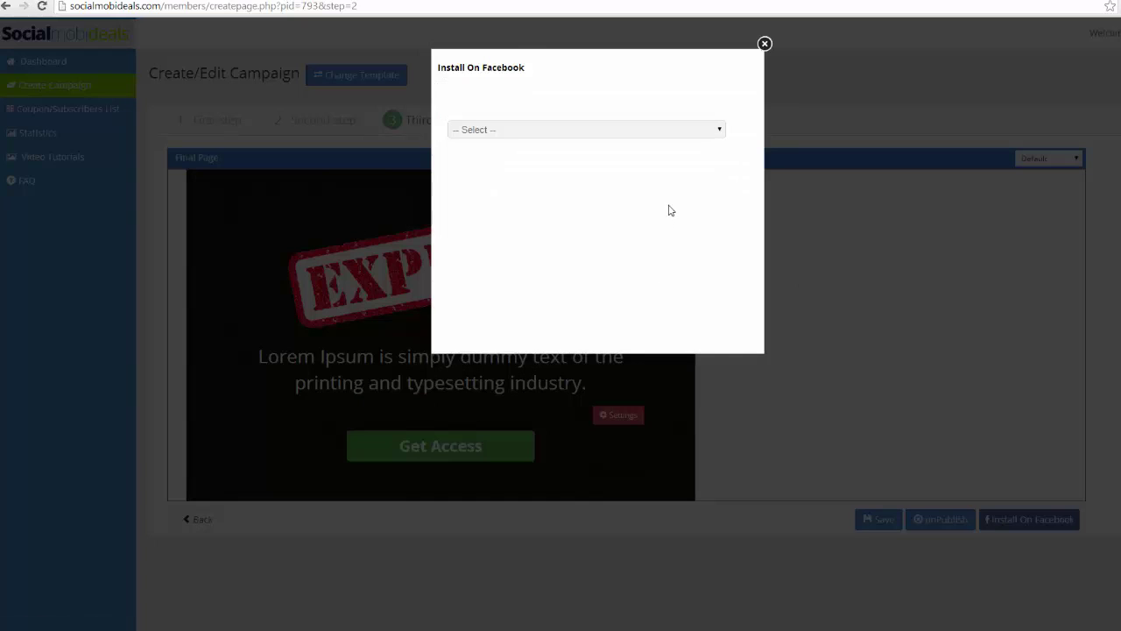